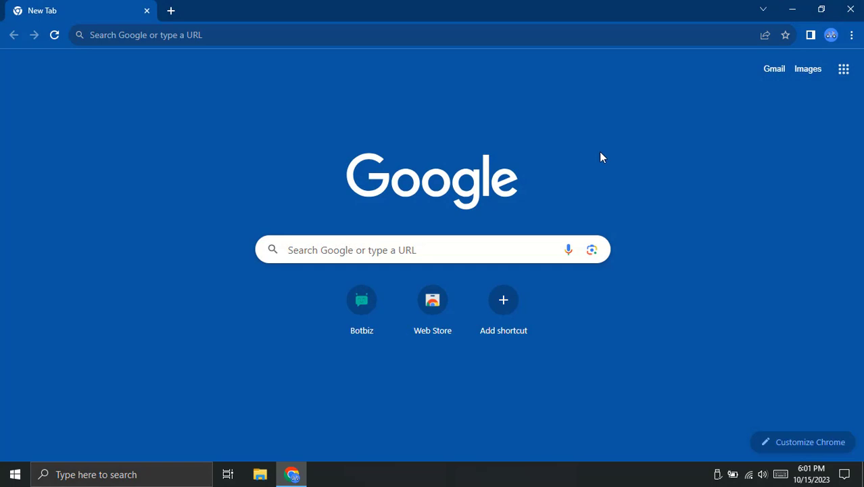
Load dash.botbiz.io and open the Sahu Sons bot in WhatsApp Bot Manager.
{"action": "left_click", "coordinate": [229, 35]}
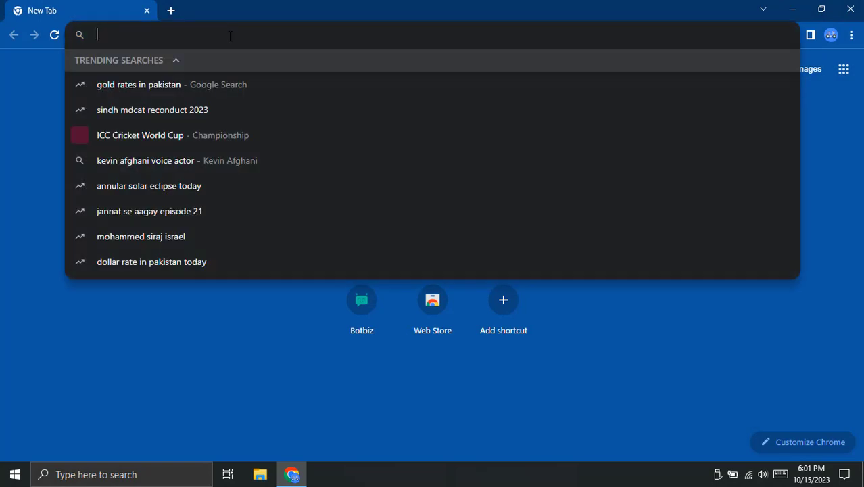
{"action": "type", "text": "da"}
{"action": "key", "text": "Return"}
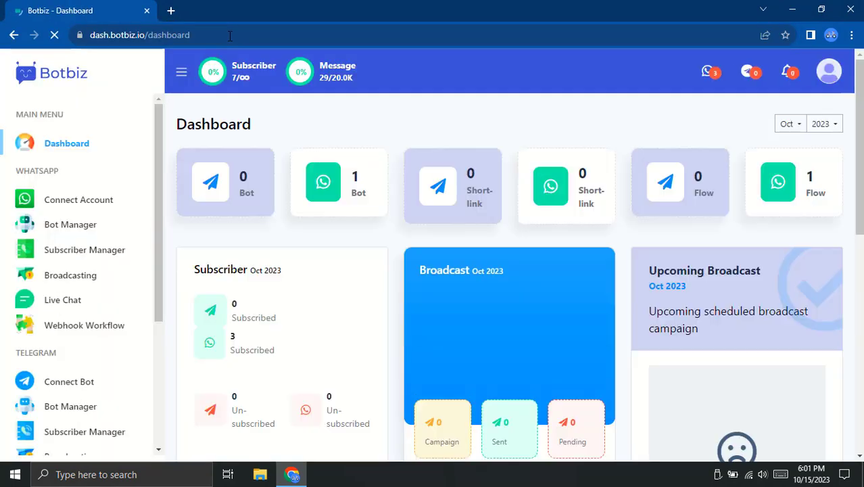
{"action": "left_click", "coordinate": [79, 226]}
{"action": "left_click", "coordinate": [110, 248]}
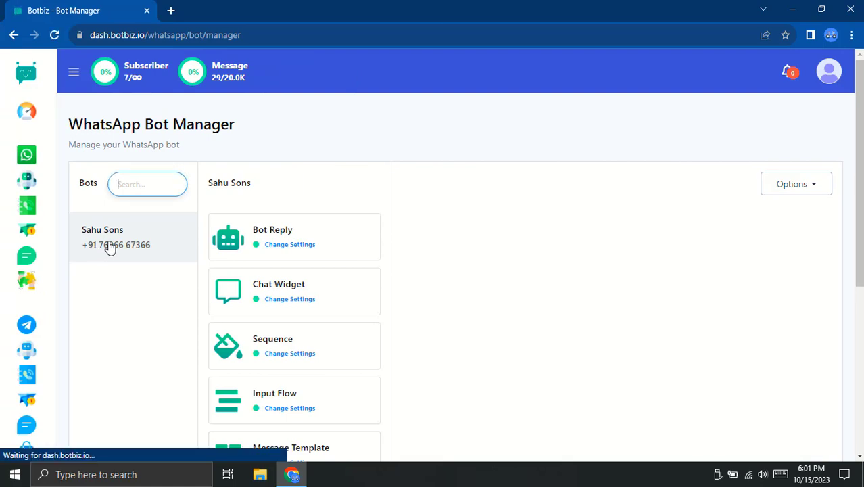
Open the bot's Message Template settings and scroll down to Template Variables.
{"action": "scroll", "coordinate": [358, 260], "scroll_direction": "down", "scroll_amount": 2}
{"action": "left_click", "coordinate": [312, 325]}
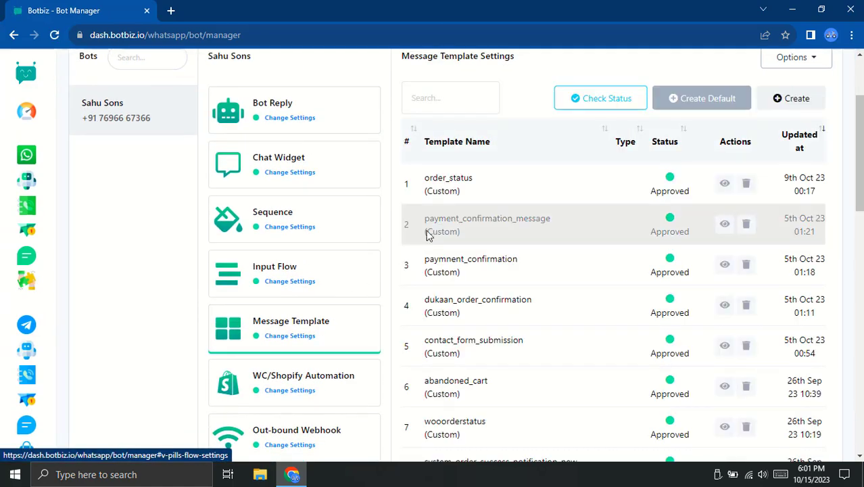
{"action": "scroll", "coordinate": [444, 220], "scroll_direction": "up", "scroll_amount": 2}
{"action": "scroll", "coordinate": [705, 247], "scroll_direction": "down", "scroll_amount": 5}
{"action": "scroll", "coordinate": [705, 247], "scroll_direction": "down", "scroll_amount": 5}
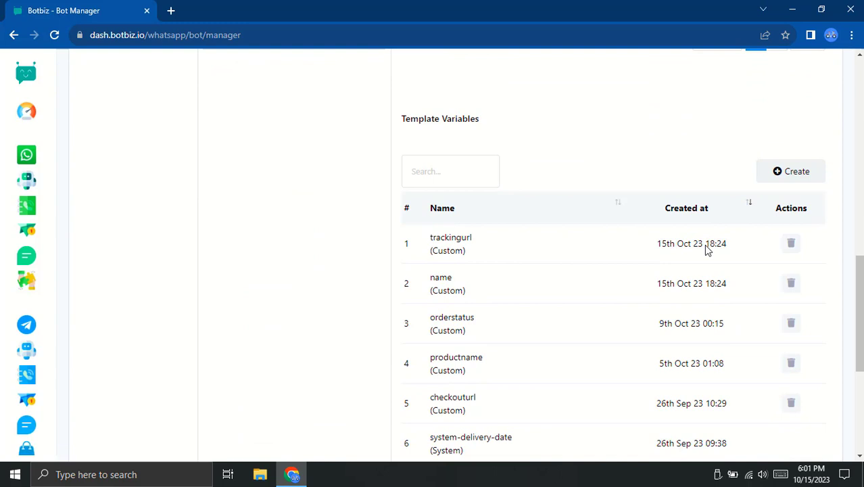
{"action": "left_click_drag", "start_coordinate": [486, 122], "coordinate": [445, 111]}
{"action": "left_click", "coordinate": [512, 121]}
Create the name and orderid template variables.
{"action": "left_click", "coordinate": [772, 171]}
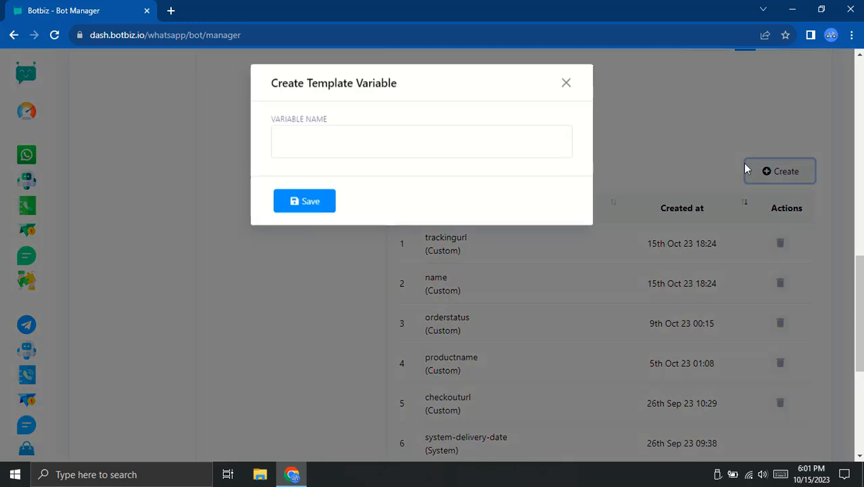
{"action": "left_click", "coordinate": [450, 138]}
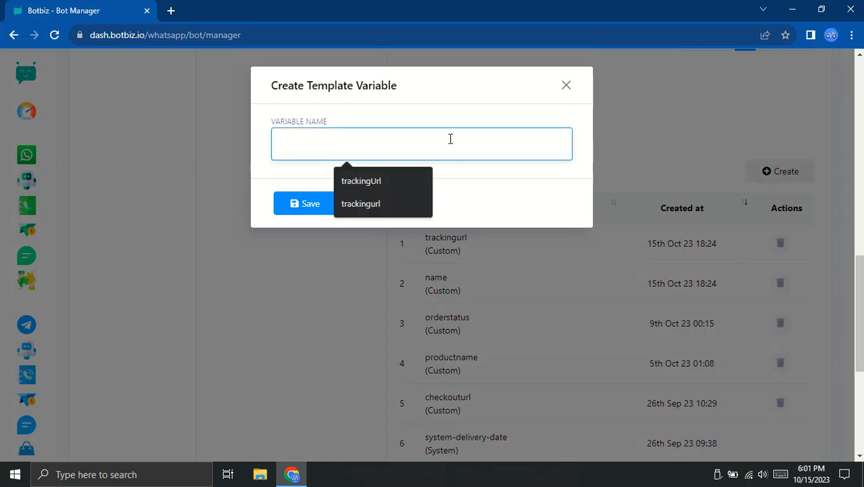
{"action": "type", "text": "N"}
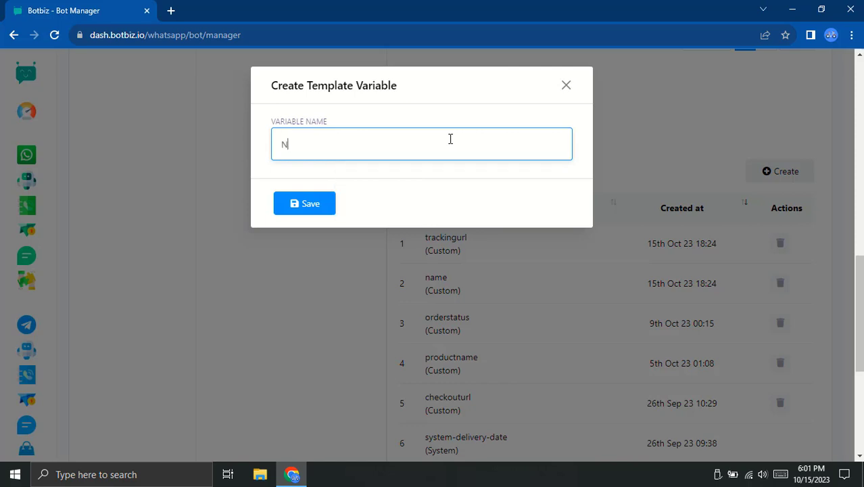
{"action": "left_click", "coordinate": [320, 205]}
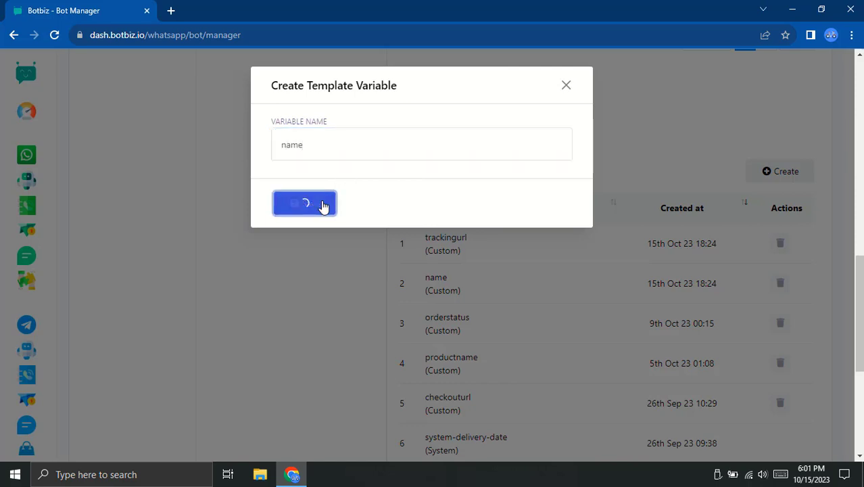
{"action": "left_click", "coordinate": [566, 86]}
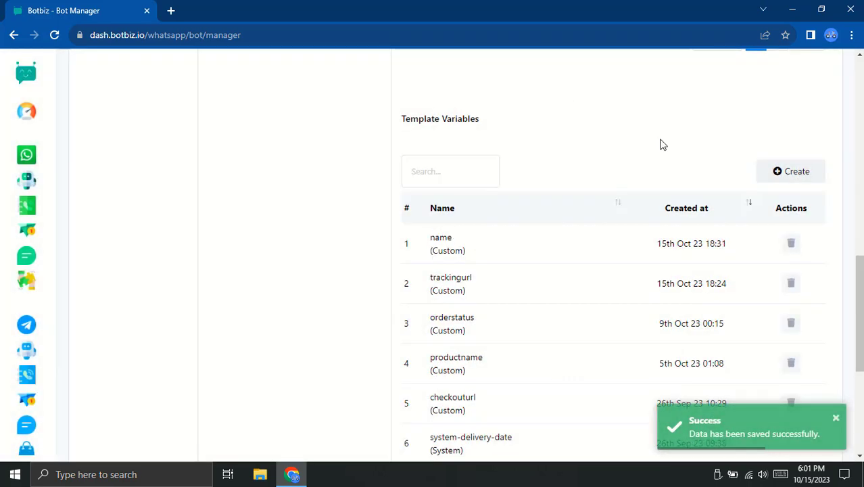
{"action": "left_click", "coordinate": [781, 171]}
{"action": "left_click", "coordinate": [396, 146]}
{"action": "type", "text": "orderid"}
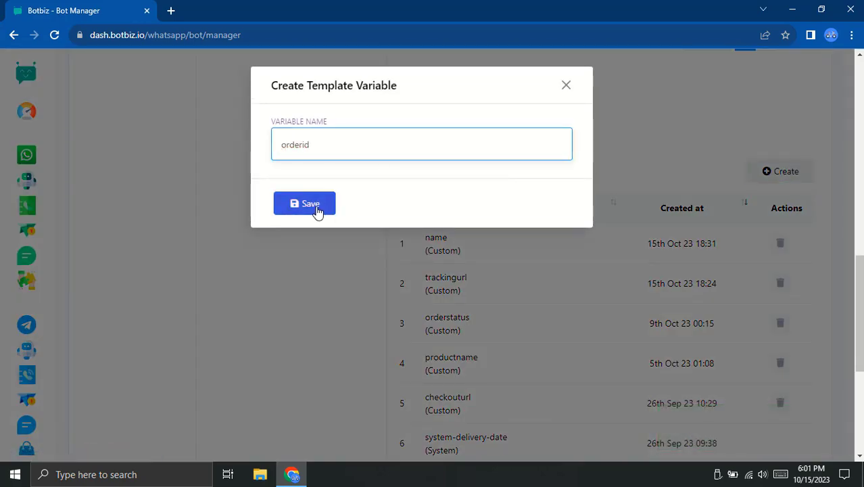
{"action": "left_click", "coordinate": [315, 207]}
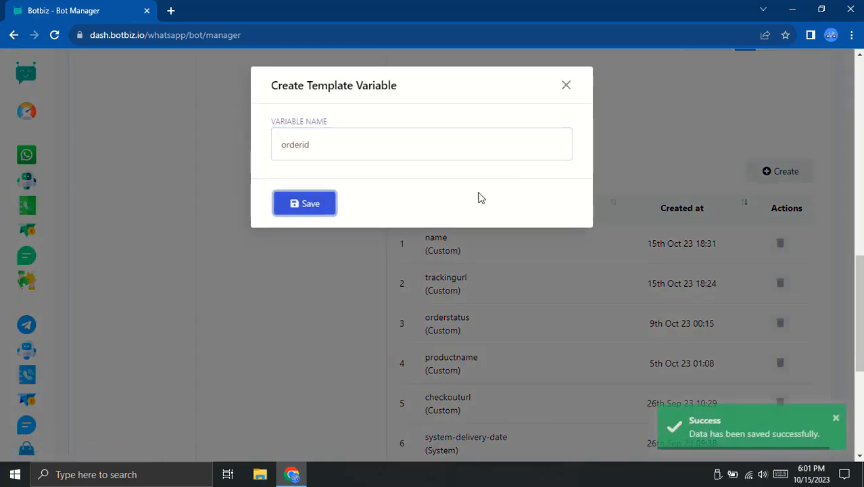
{"action": "left_click", "coordinate": [567, 84]}
Create the trackingUrl template variable.
{"action": "left_click", "coordinate": [794, 173]}
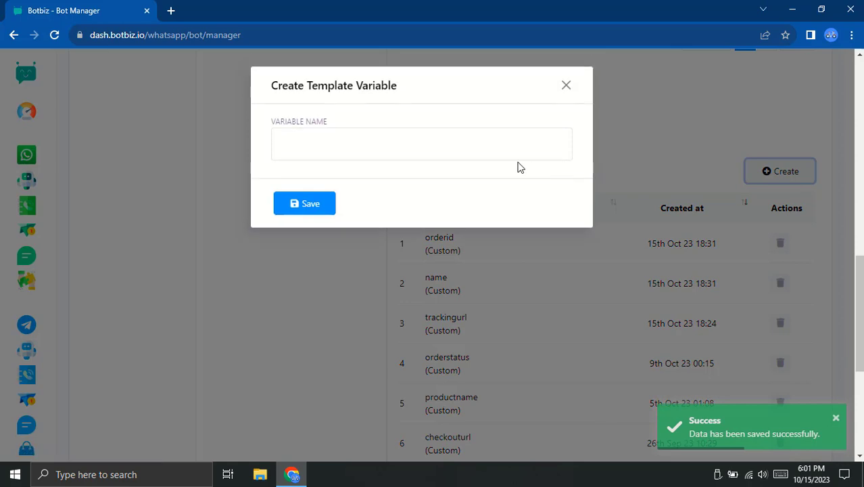
{"action": "left_click", "coordinate": [438, 146]}
{"action": "type", "text": "trac"}
{"action": "key", "text": "Down"}
{"action": "key", "text": "Return"}
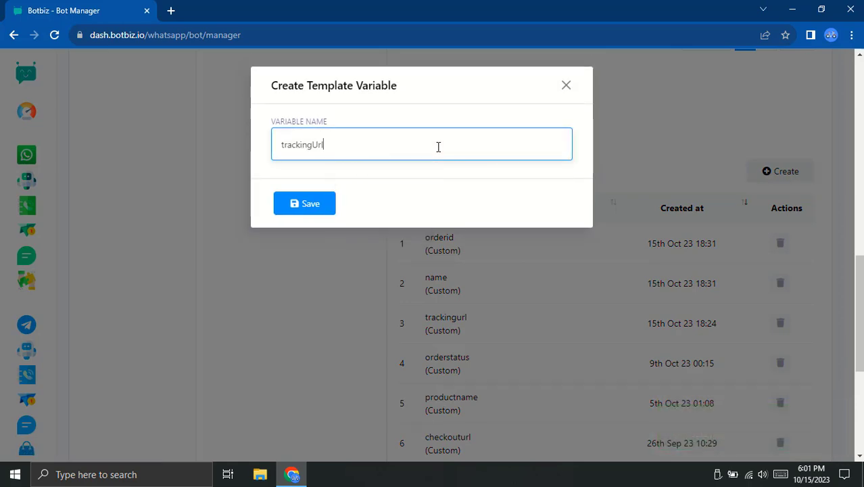
{"action": "left_click", "coordinate": [309, 213]}
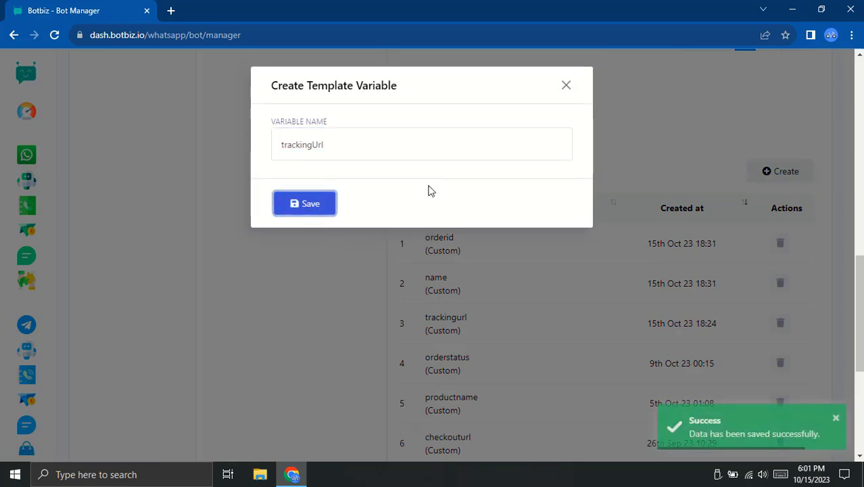
{"action": "left_click", "coordinate": [565, 85]}
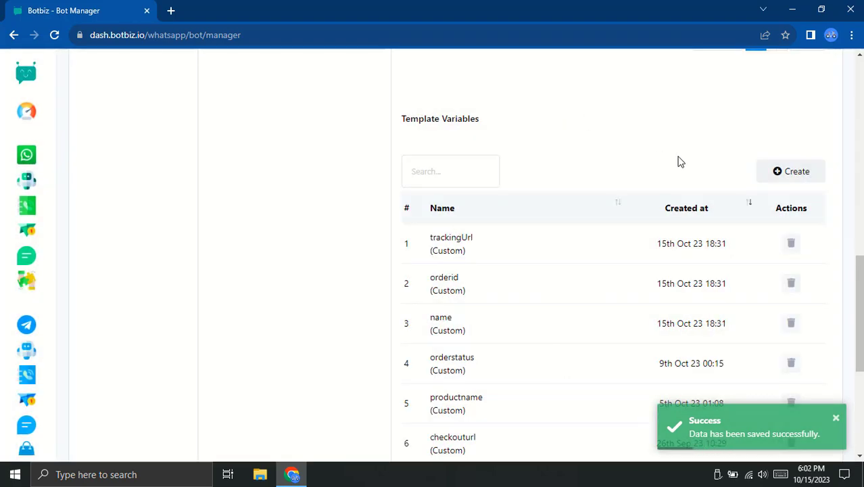
Start a new message template named dukaan_order_confirmationn.
{"action": "scroll", "coordinate": [679, 161], "scroll_direction": "up", "scroll_amount": 2}
{"action": "scroll", "coordinate": [680, 161], "scroll_direction": "up", "scroll_amount": 6}
{"action": "scroll", "coordinate": [682, 166], "scroll_direction": "up", "scroll_amount": 3}
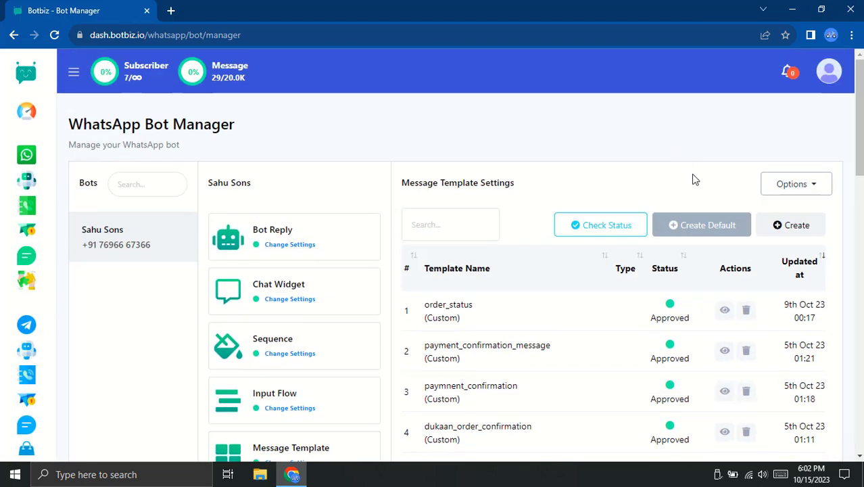
{"action": "left_click", "coordinate": [791, 230]}
{"action": "left_click", "coordinate": [313, 144]}
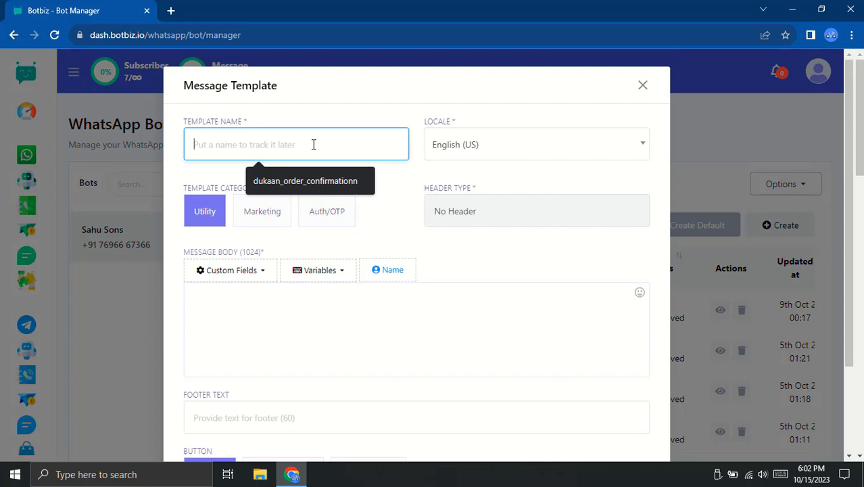
{"action": "left_click", "coordinate": [302, 180]}
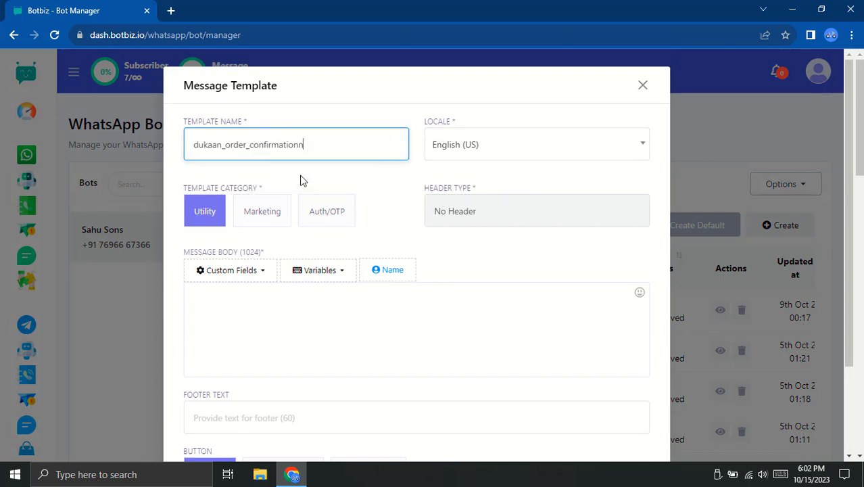
{"action": "scroll", "coordinate": [302, 179], "scroll_direction": "down", "scroll_amount": 1}
{"action": "scroll", "coordinate": [301, 183], "scroll_direction": "down", "scroll_amount": 1}
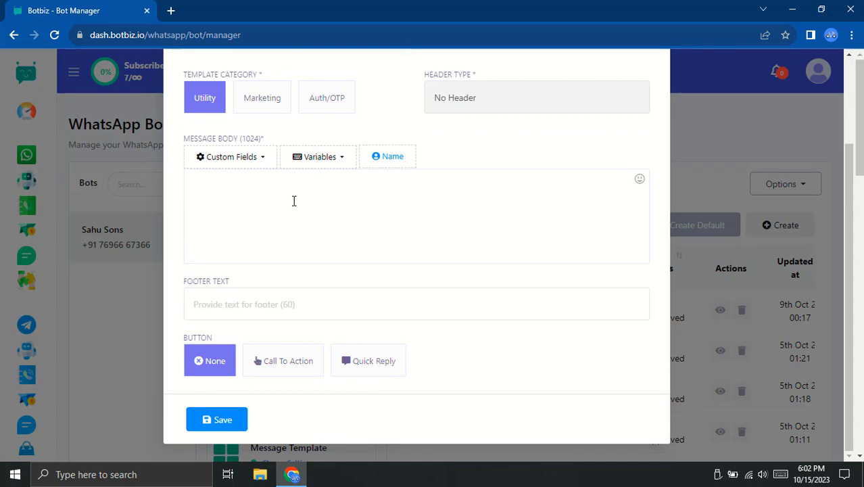
Write the body greeting with the name variable and the order-confirmed line with orderid.
{"action": "left_click", "coordinate": [294, 201]}
{"action": "type", "text": "Hello,"}
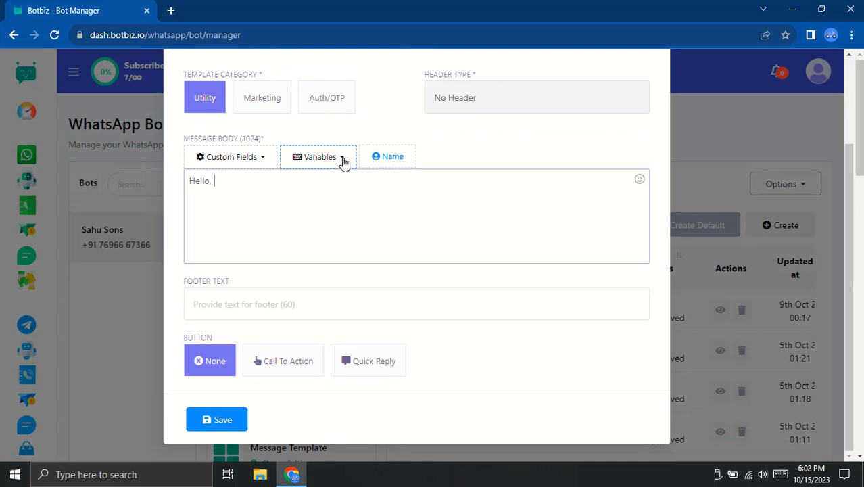
{"action": "left_click", "coordinate": [343, 160]}
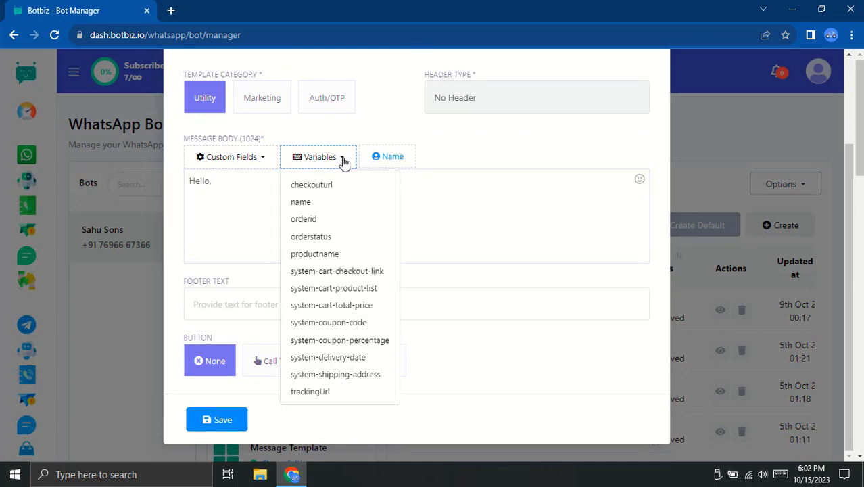
{"action": "left_click", "coordinate": [305, 203]}
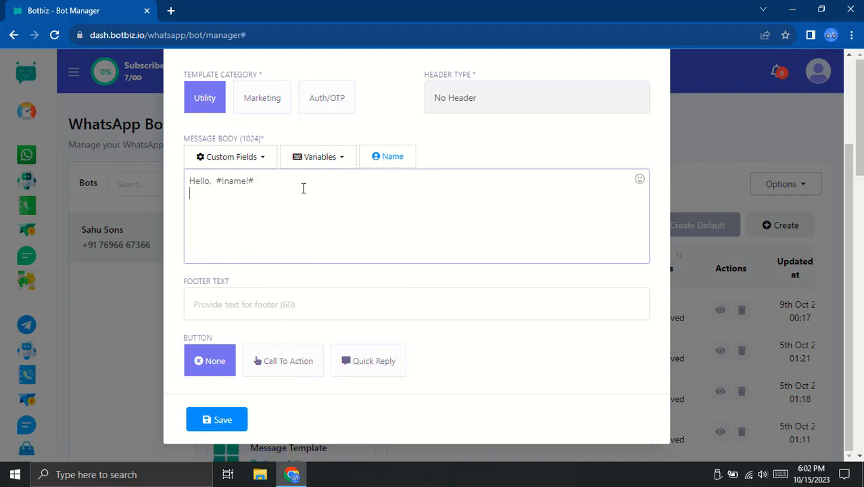
{"action": "type", "text": "YourO"}
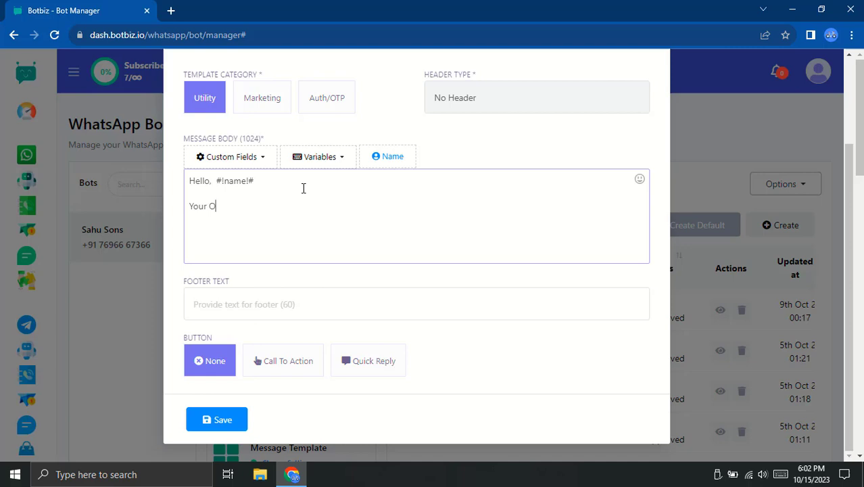
{"action": "type", "text": "rder"}
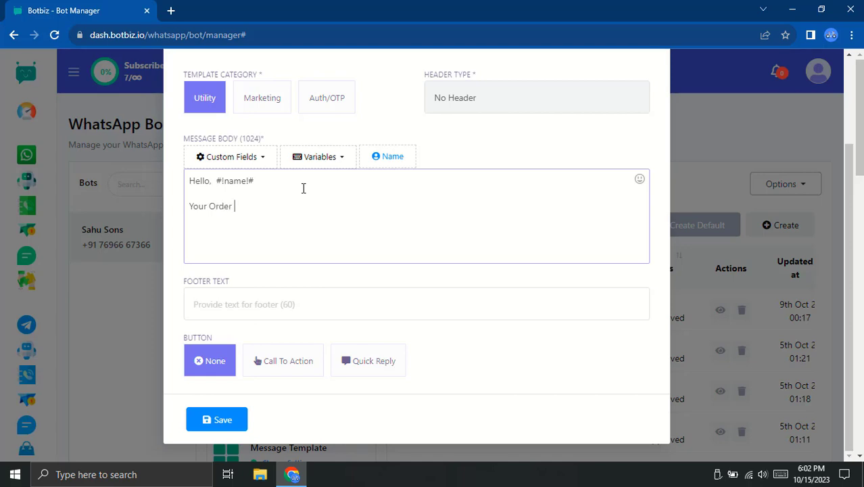
{"action": "left_click", "coordinate": [341, 164]}
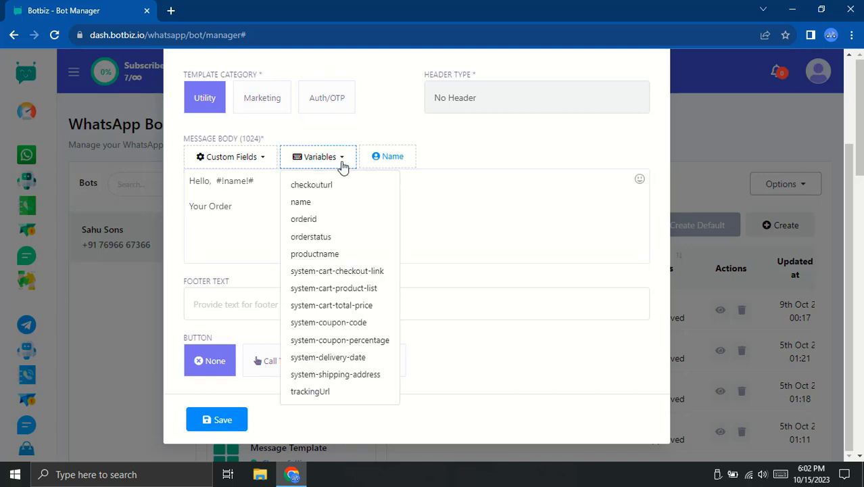
{"action": "left_click", "coordinate": [304, 220]}
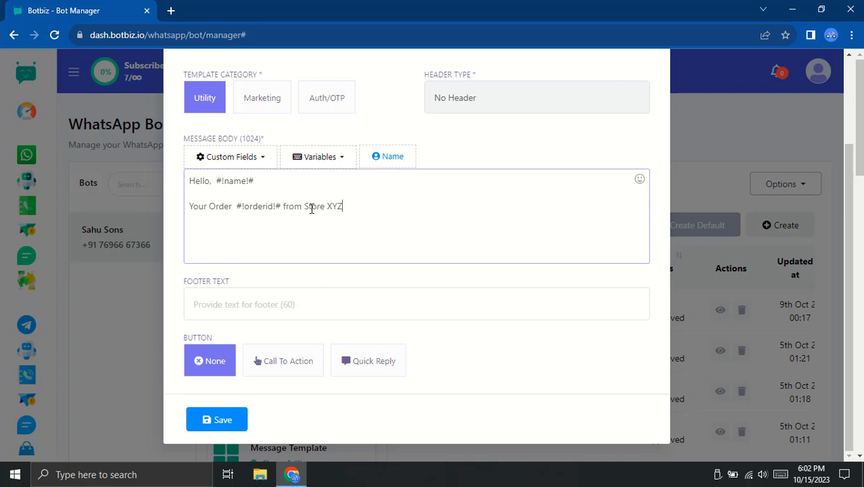
{"action": "type", "text": "has been placed suc"}
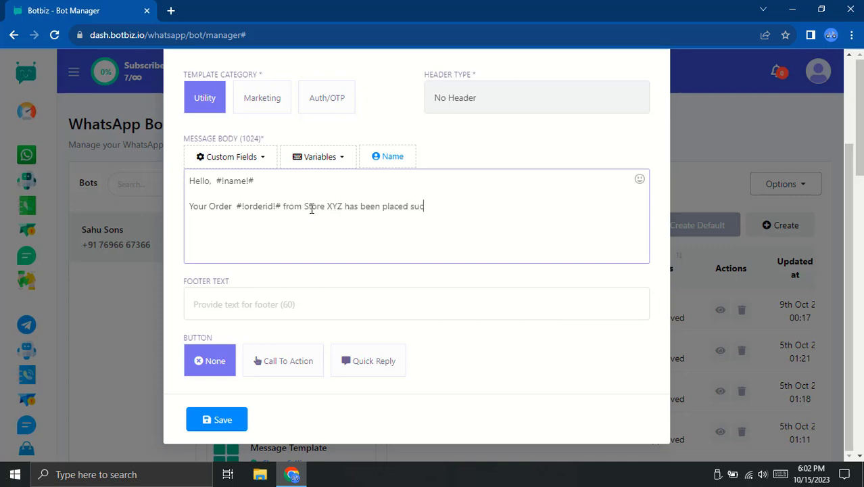
{"action": "type", "text": "cessfully."}
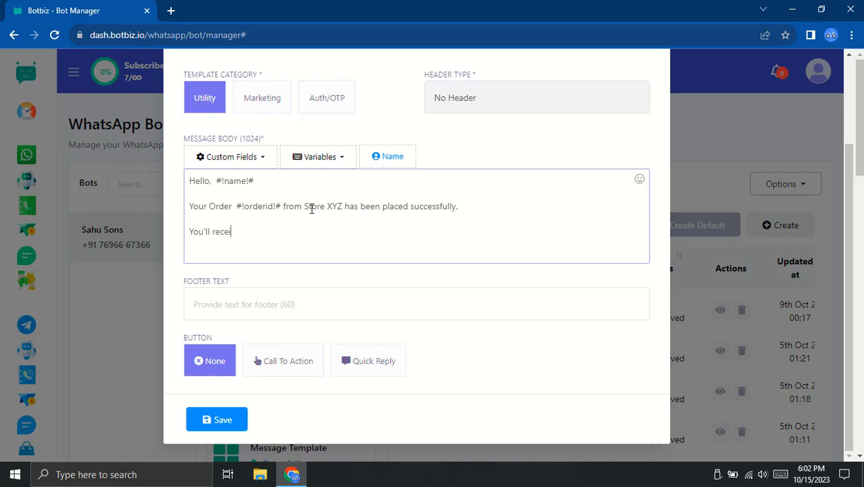
{"action": "type", "text": "rmation sh"}
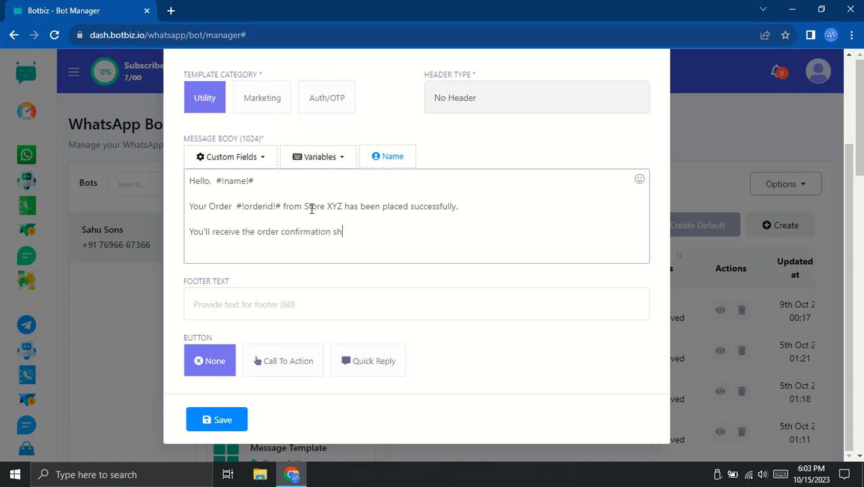
{"action": "type", "text": "."}
{"action": "key", "text": "Return"}
{"action": "type", "text": "You can track this order at"}
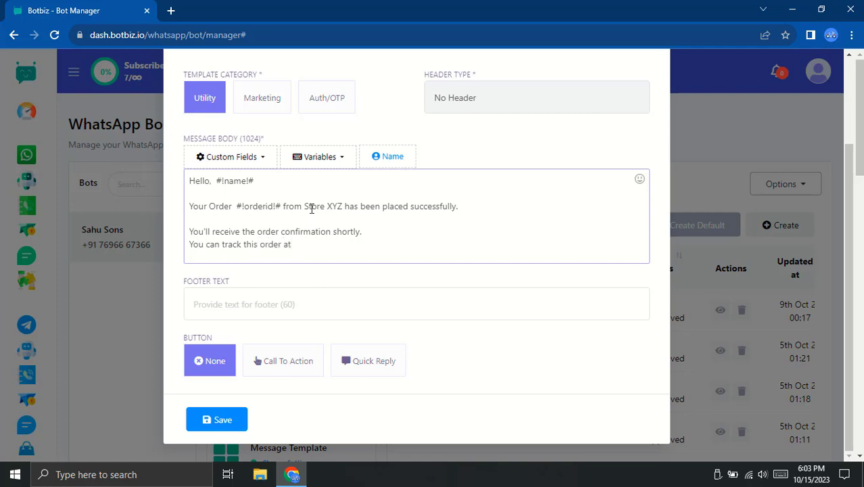
Add the tracking line with #!trackingUrl!# and a 'Thank You' sign-off.
{"action": "left_click", "coordinate": [329, 157]}
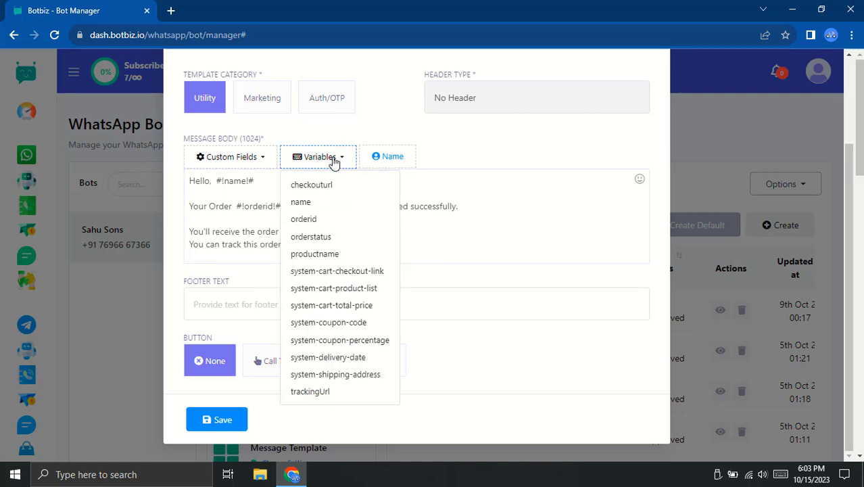
{"action": "left_click", "coordinate": [316, 392]}
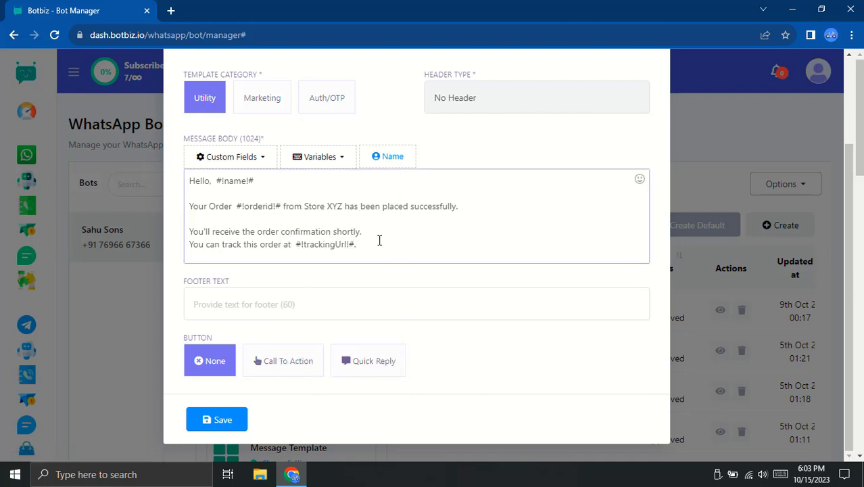
{"action": "key", "text": "Return"}
{"action": "type", "text": "Thank You"}
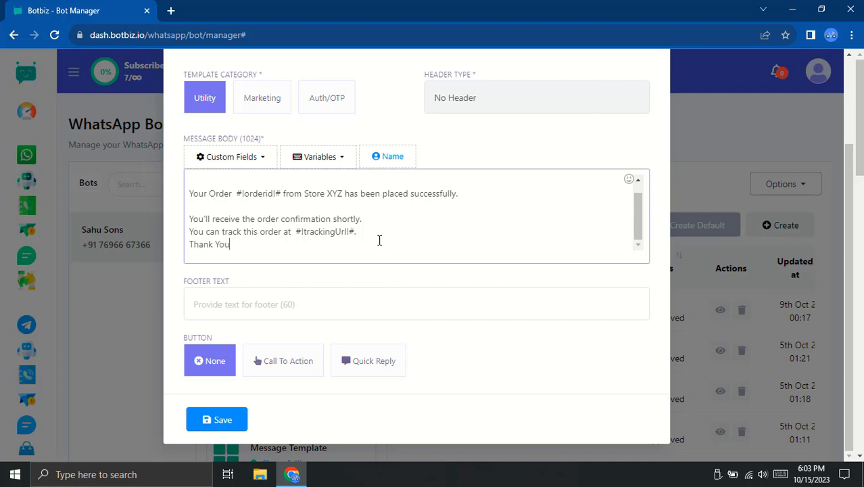
{"action": "key", "text": "Return"}
{"action": "type", "text": "Store XYZ"}
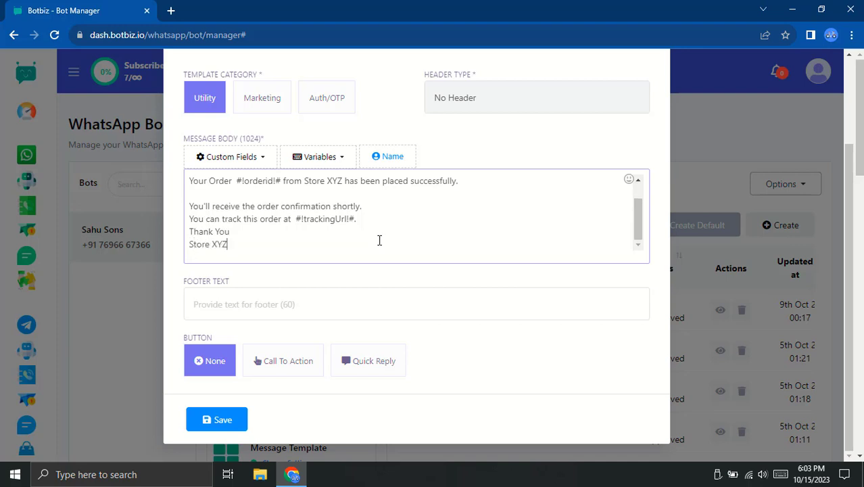
Save the utility template and close the template editor.
{"action": "scroll", "coordinate": [379, 241], "scroll_direction": "down", "scroll_amount": 2}
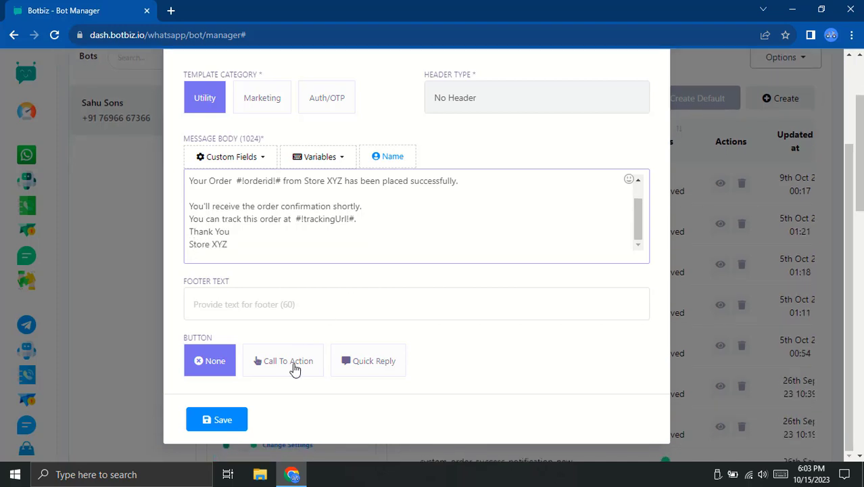
{"action": "left_click", "coordinate": [217, 420]}
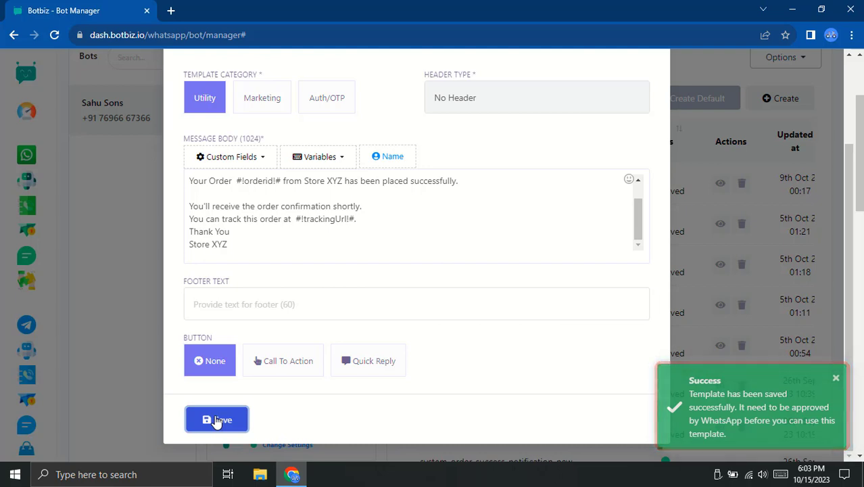
{"action": "scroll", "coordinate": [571, 163], "scroll_direction": "up", "scroll_amount": 2}
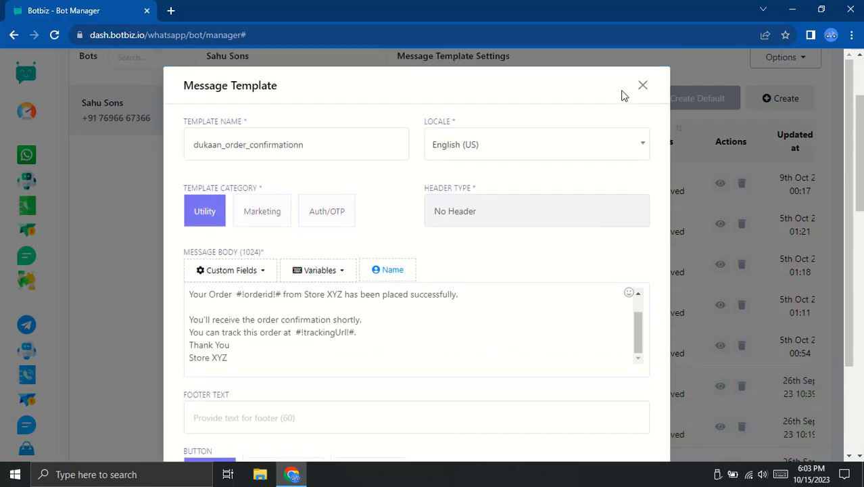
{"action": "left_click", "coordinate": [644, 88]}
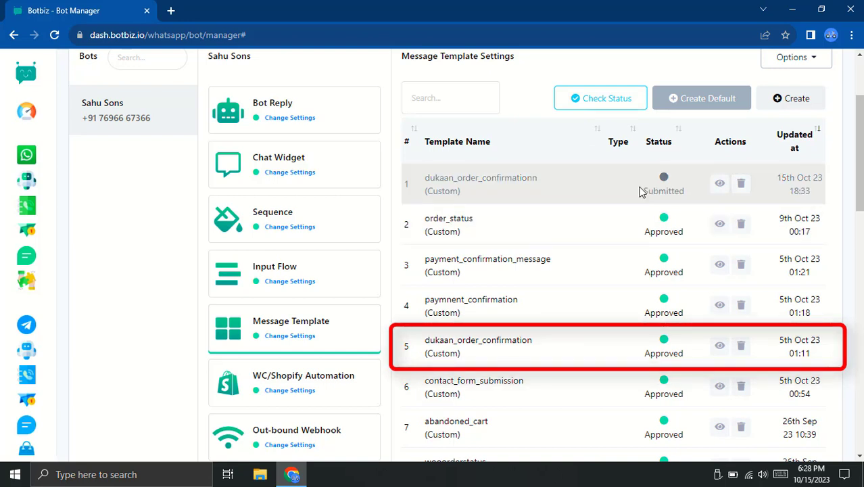
Open web.mydukaan.io in a new tab and browse the Plugins catalogue.
{"action": "left_click", "coordinate": [171, 11]}
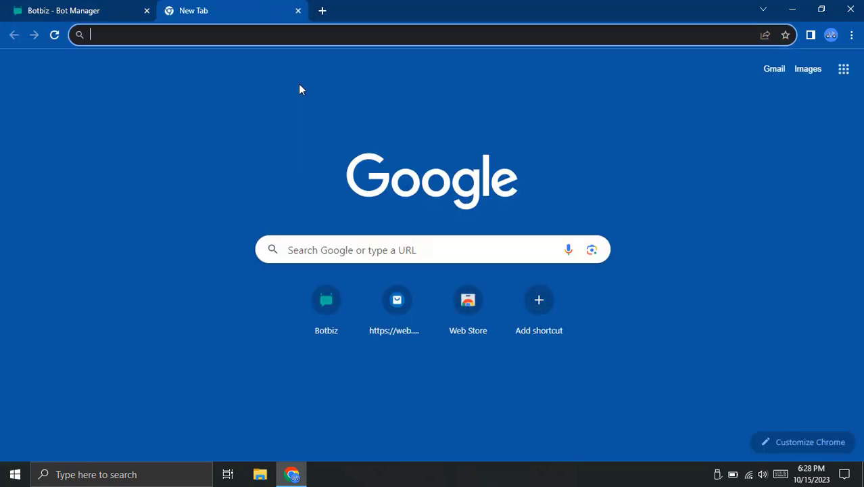
{"action": "type", "text": "web"}
{"action": "key", "text": "Return"}
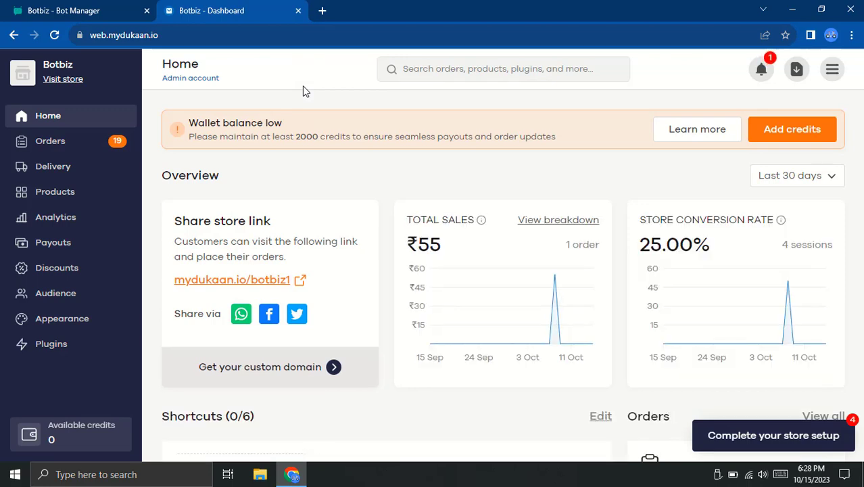
{"action": "left_click", "coordinate": [64, 346]}
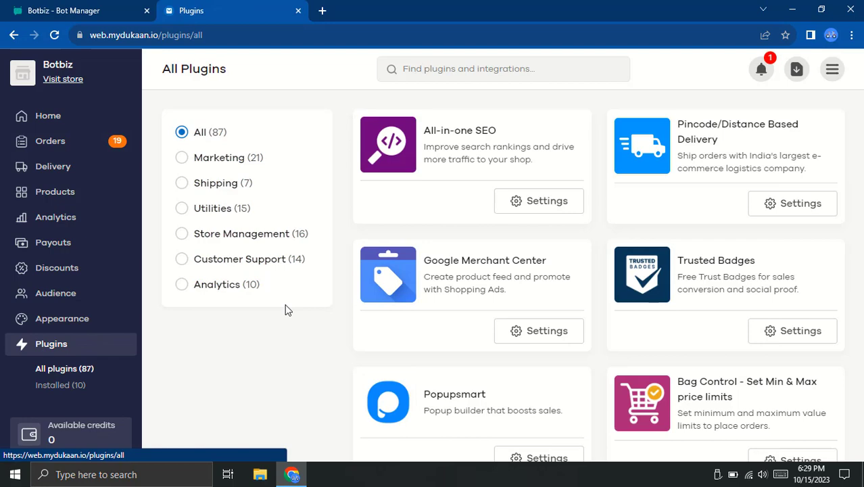
{"action": "scroll", "coordinate": [466, 239], "scroll_direction": "down", "scroll_amount": 3}
{"action": "scroll", "coordinate": [466, 293], "scroll_direction": "down", "scroll_amount": 6}
{"action": "scroll", "coordinate": [467, 292], "scroll_direction": "up", "scroll_amount": 3}
{"action": "scroll", "coordinate": [466, 293], "scroll_direction": "up", "scroll_amount": 7}
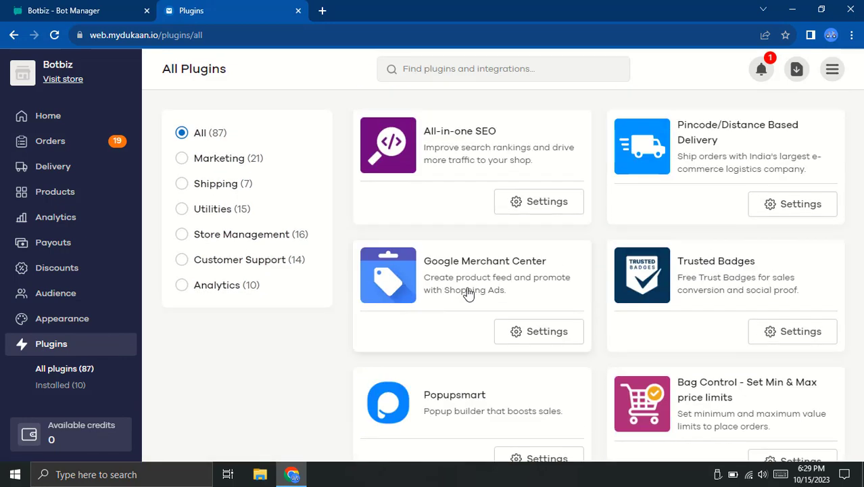
Find the Webhooks plugin by searching 'webhook', install it and open its settings.
{"action": "left_click", "coordinate": [450, 70]}
{"action": "type", "text": "webhook"}
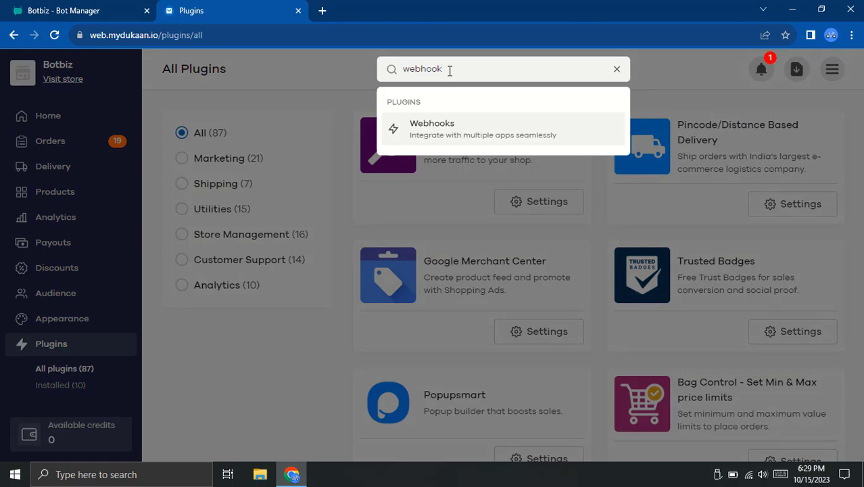
{"action": "left_click", "coordinate": [443, 133]}
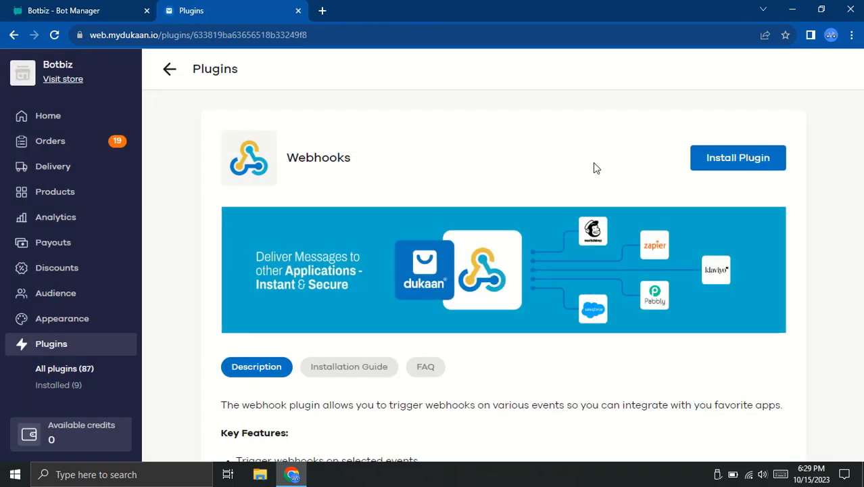
{"action": "left_click", "coordinate": [744, 162]}
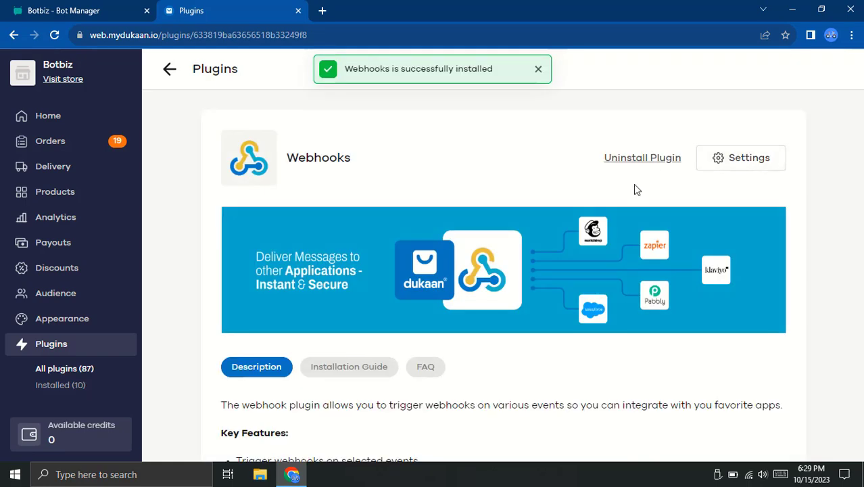
{"action": "left_click", "coordinate": [744, 161]}
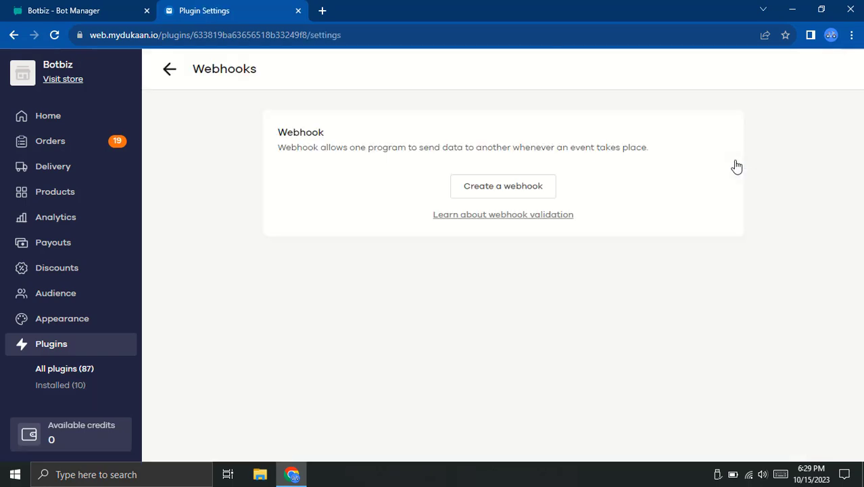
Create a webhook triggered by New order received, then return to the Botbiz tab.
{"action": "left_click", "coordinate": [492, 193]}
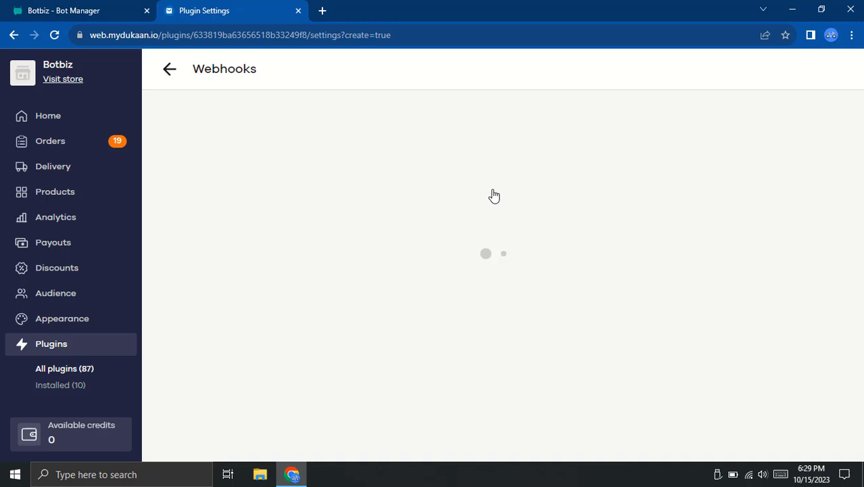
{"action": "left_click", "coordinate": [457, 172]}
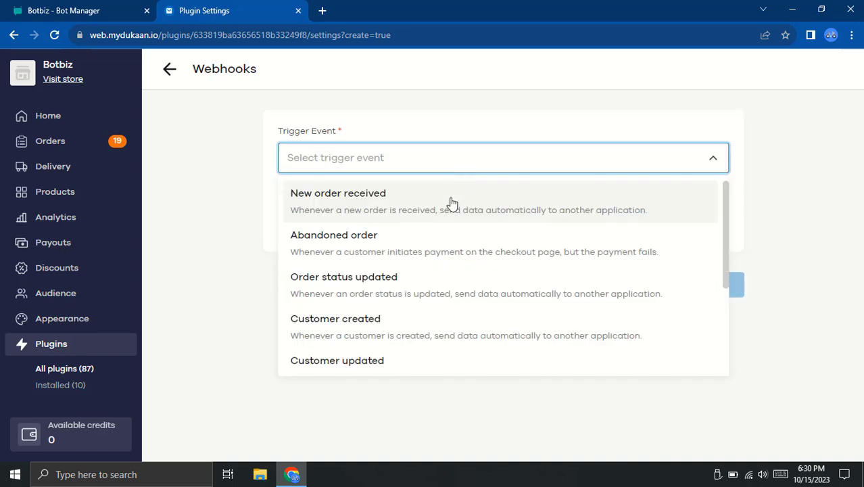
{"action": "left_click", "coordinate": [450, 202]}
{"action": "left_click", "coordinate": [399, 222]}
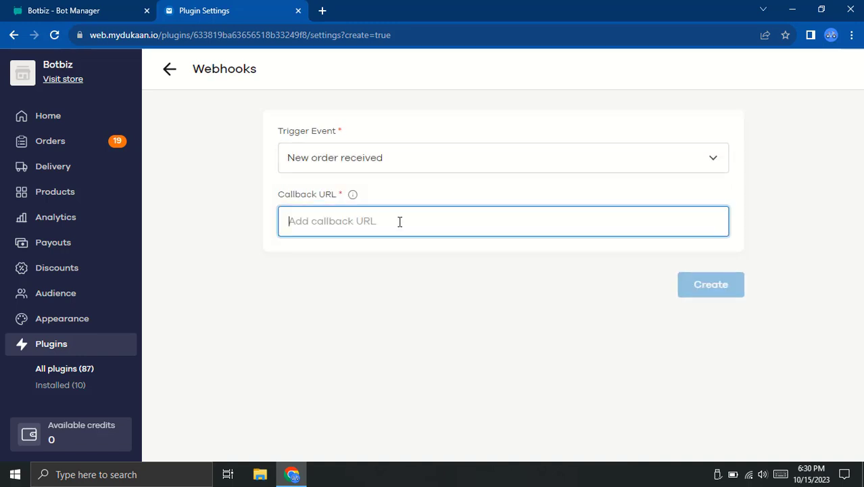
{"action": "left_click", "coordinate": [93, 8]}
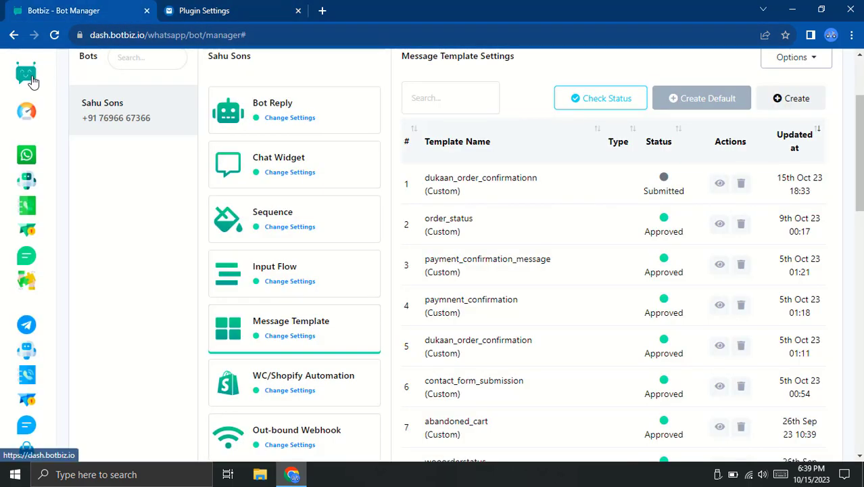
Start a webhook workflow named Dukaan Order Confirmation on the Sahu Sons WhatsApp account.
{"action": "left_click", "coordinate": [31, 79]}
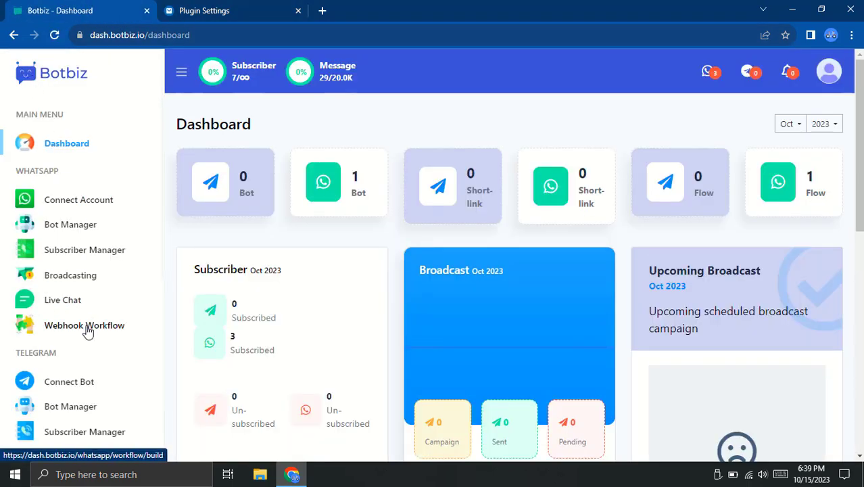
{"action": "left_click", "coordinate": [86, 330]}
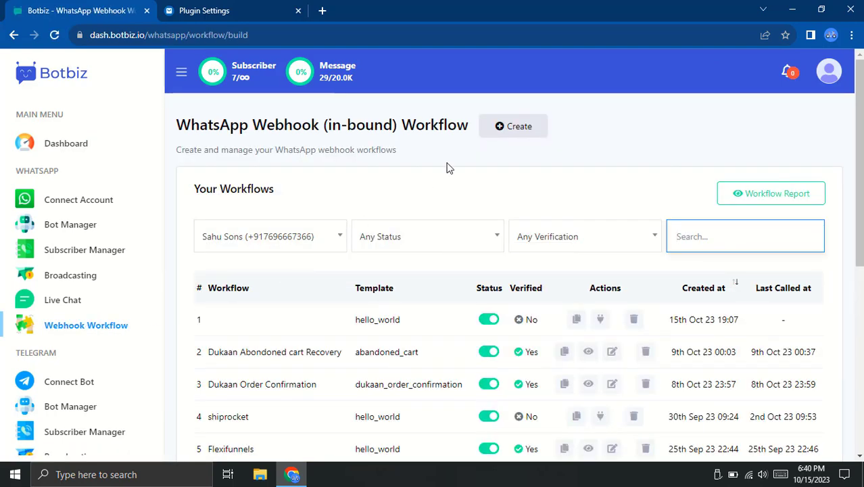
{"action": "left_click", "coordinate": [497, 127]}
{"action": "type", "text": "Dukaan"}
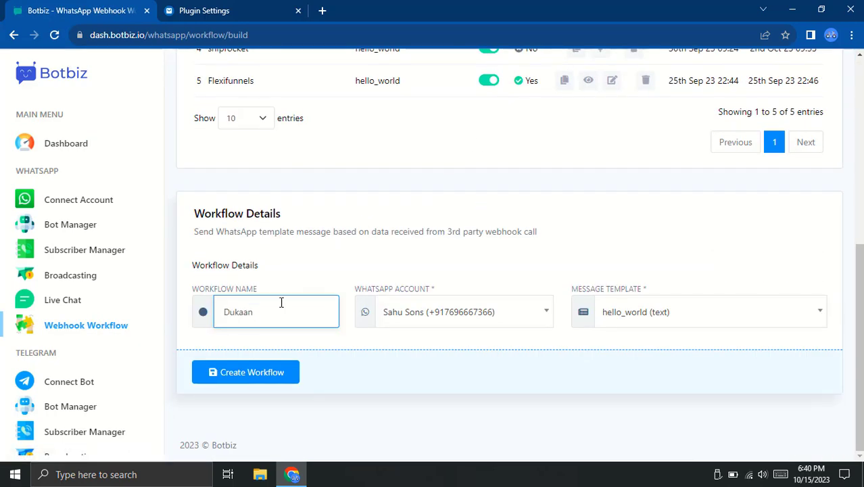
{"action": "type", "text": " Order COnfirmationn"}
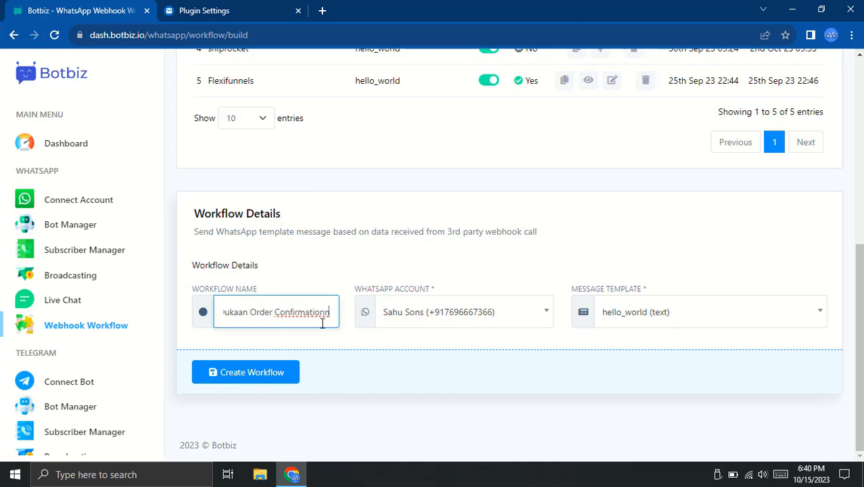
{"action": "left_click", "coordinate": [457, 316]}
{"action": "left_click", "coordinate": [450, 365]}
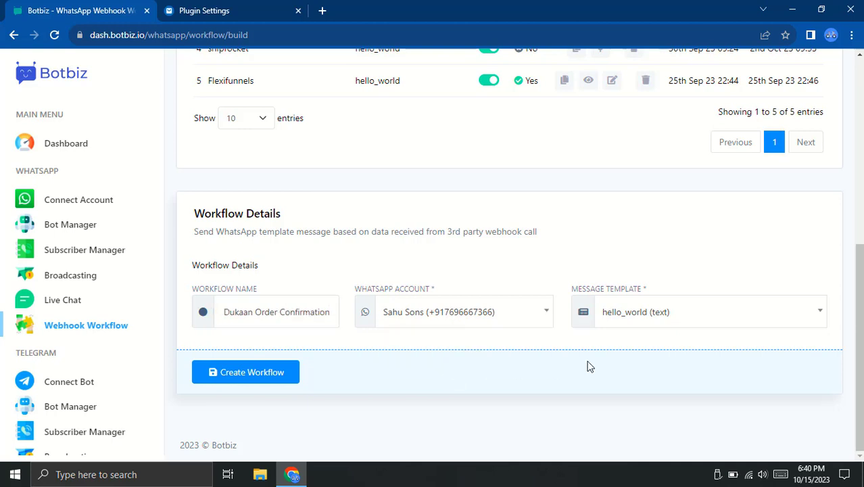
Select the dukaan_order_confirmation template and create the workflow.
{"action": "left_click", "coordinate": [680, 317]}
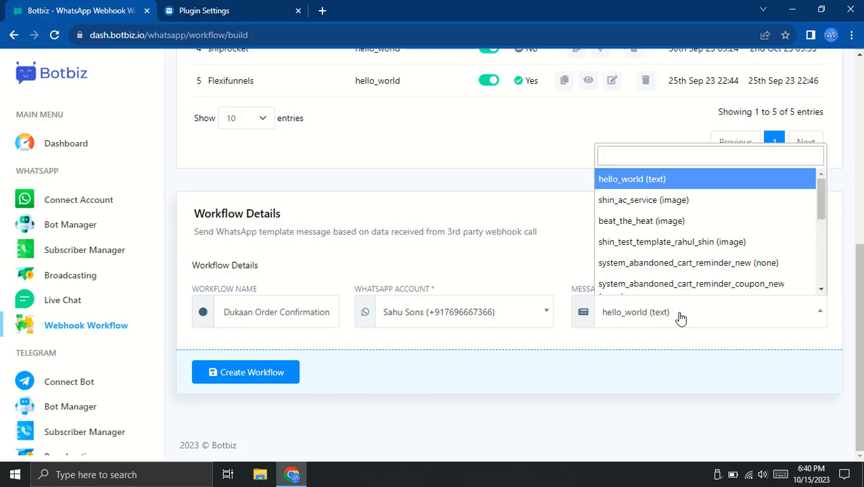
{"action": "scroll", "coordinate": [679, 271], "scroll_direction": "down", "scroll_amount": 3}
{"action": "scroll", "coordinate": [669, 264], "scroll_direction": "down", "scroll_amount": 1}
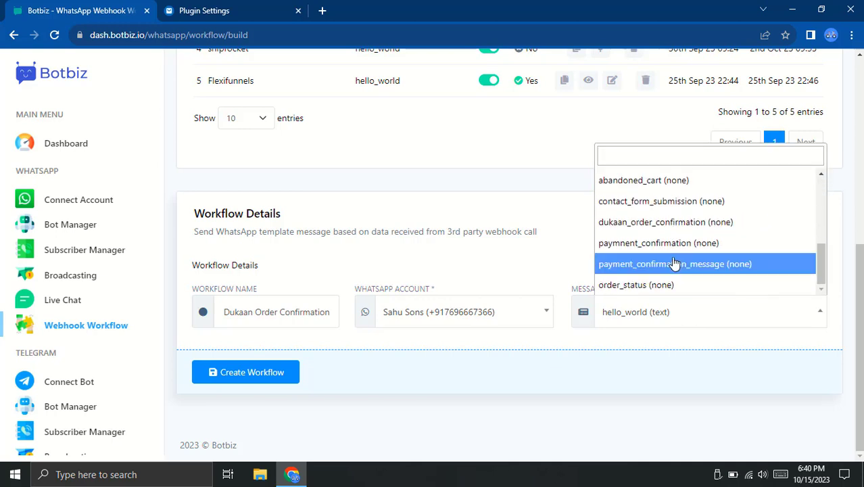
{"action": "left_click", "coordinate": [667, 231]}
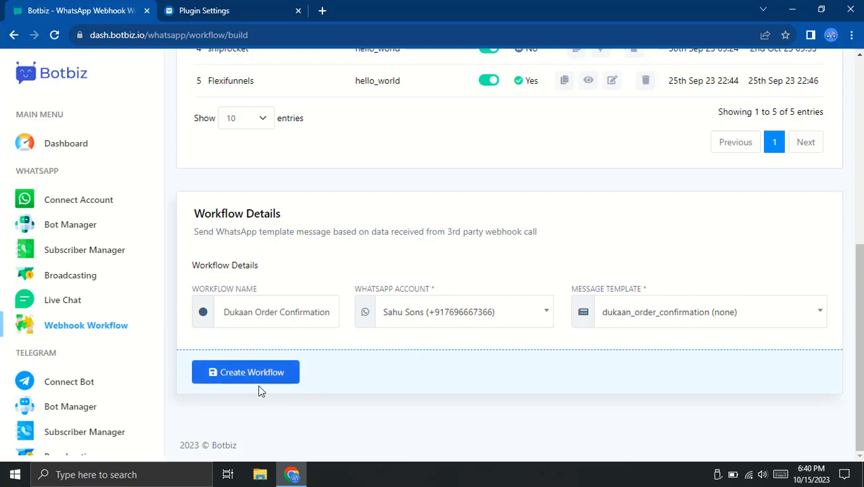
{"action": "left_click", "coordinate": [239, 379]}
Copy the workflow's Webhook Callback URL.
{"action": "scroll", "coordinate": [376, 380], "scroll_direction": "down", "scroll_amount": 4}
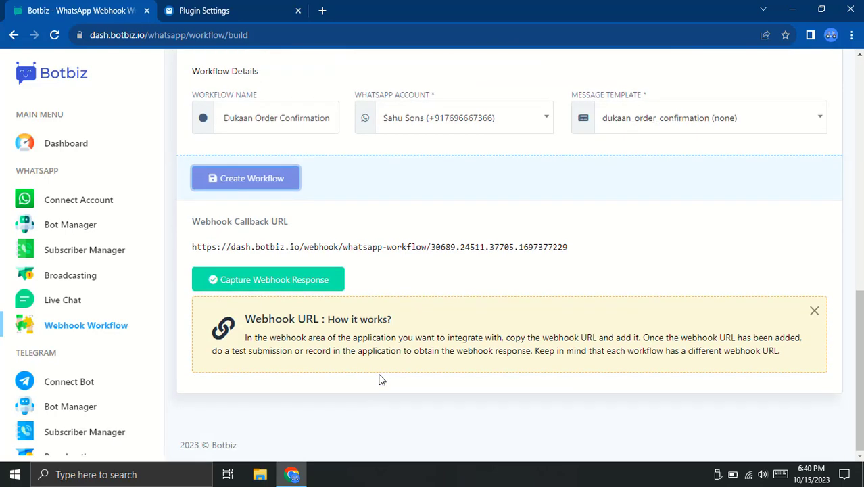
{"action": "left_click_drag", "start_coordinate": [570, 247], "coordinate": [191, 247]}
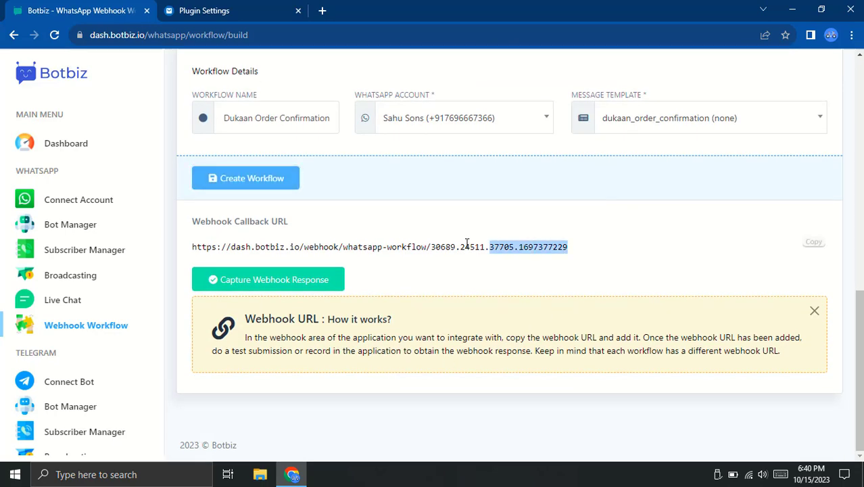
{"action": "left_click", "coordinate": [384, 248]}
{"action": "left_click", "coordinate": [811, 244]}
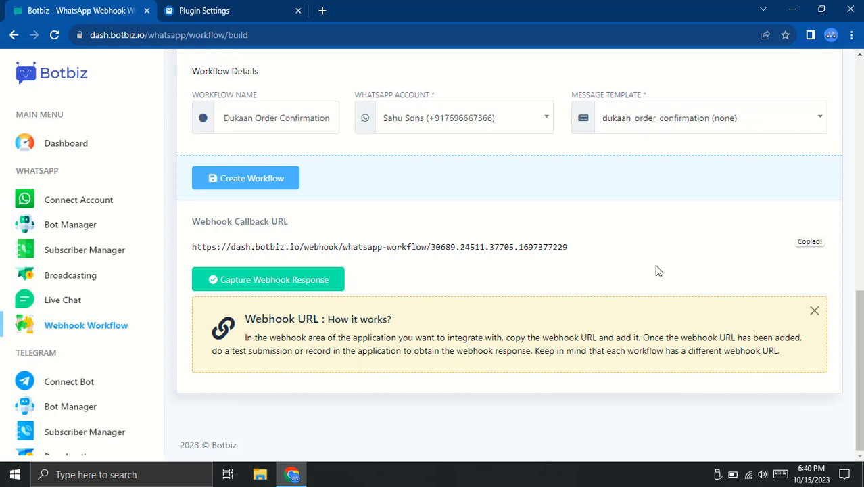
Paste the Botbiz URL as Dukaan's Callback URL, test the webhook successfully, and return to Botbiz.
{"action": "left_click", "coordinate": [247, 11]}
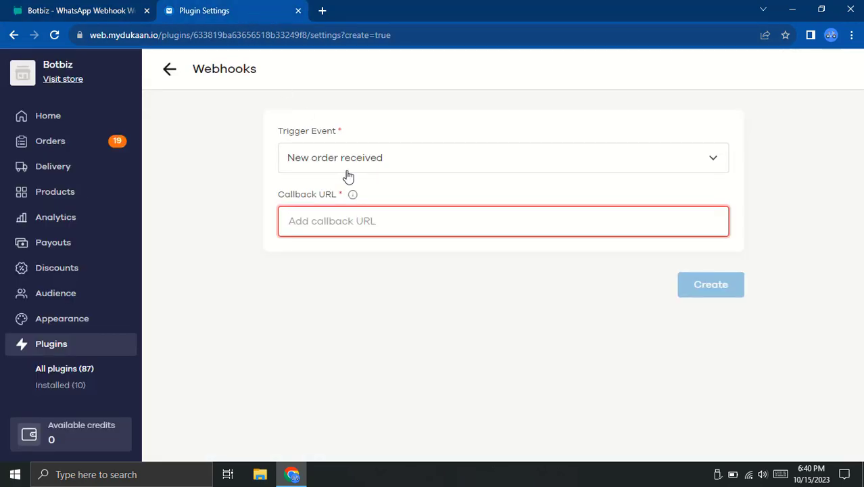
{"action": "right_click", "coordinate": [358, 221]}
{"action": "left_click", "coordinate": [384, 307]}
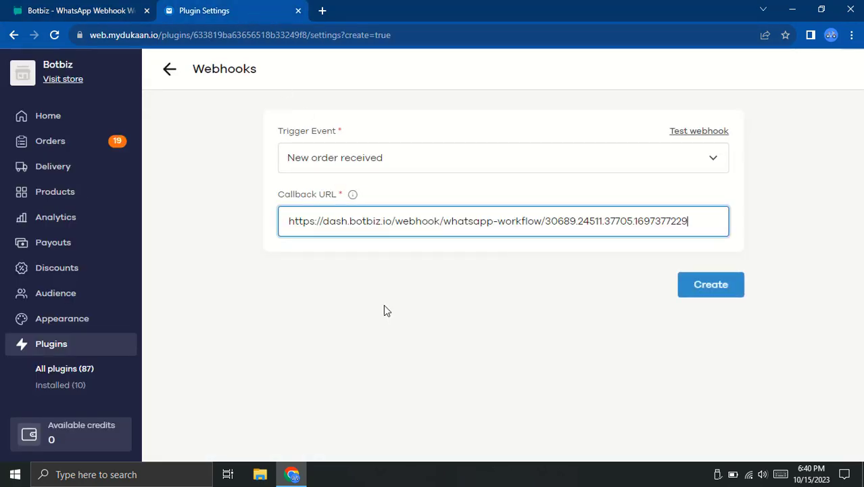
{"action": "left_click", "coordinate": [710, 137]}
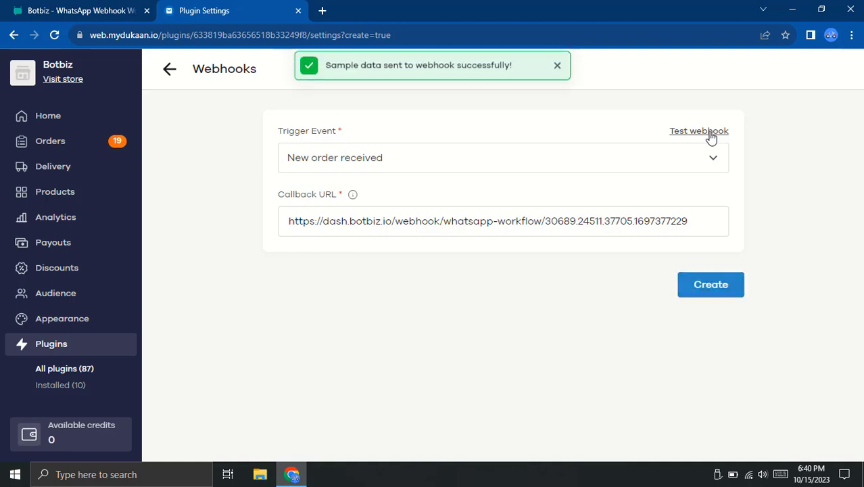
{"action": "left_click_drag", "start_coordinate": [513, 71], "coordinate": [320, 69]}
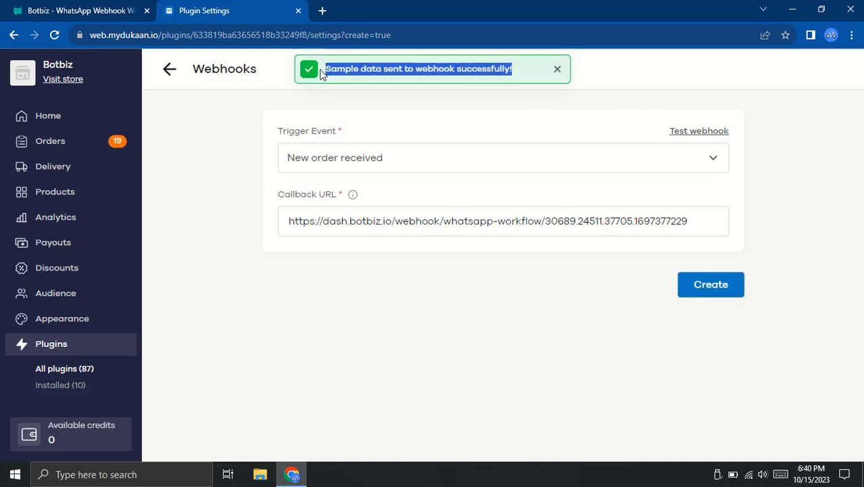
{"action": "left_click", "coordinate": [551, 107]}
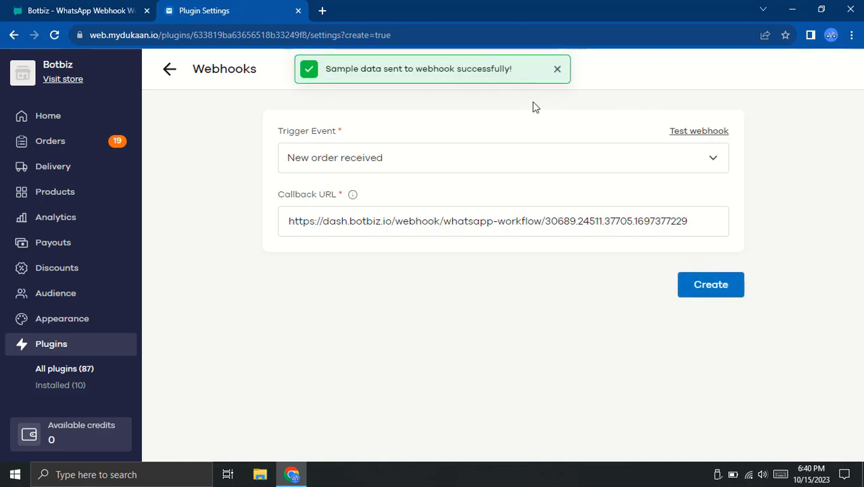
{"action": "left_click", "coordinate": [67, 11]}
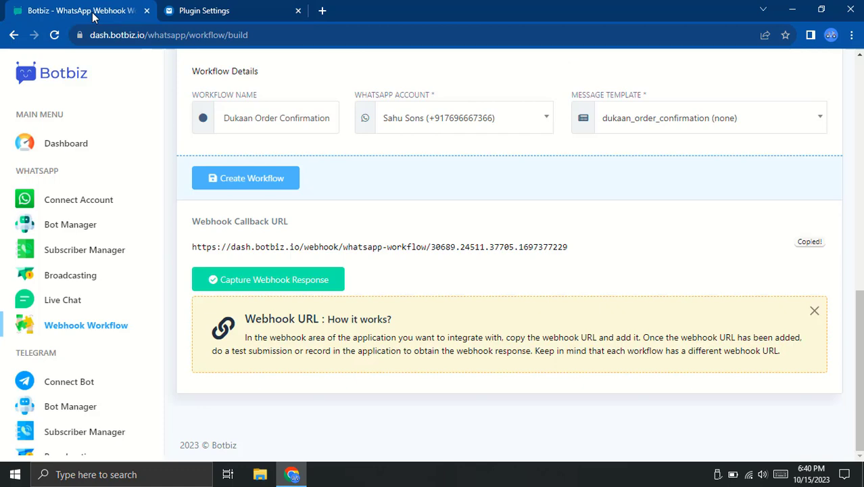
Capture the webhook data and map the billing address phone to Phone Number.
{"action": "left_click", "coordinate": [260, 280]}
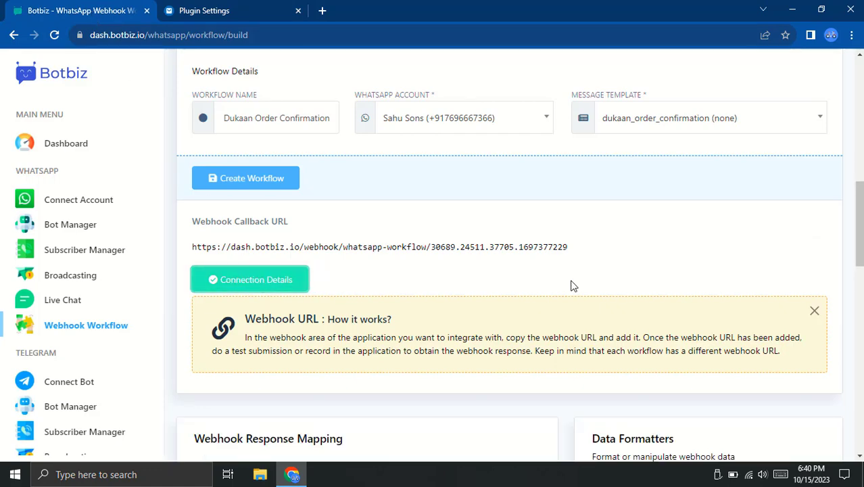
{"action": "scroll", "coordinate": [571, 286], "scroll_direction": "down", "scroll_amount": 5}
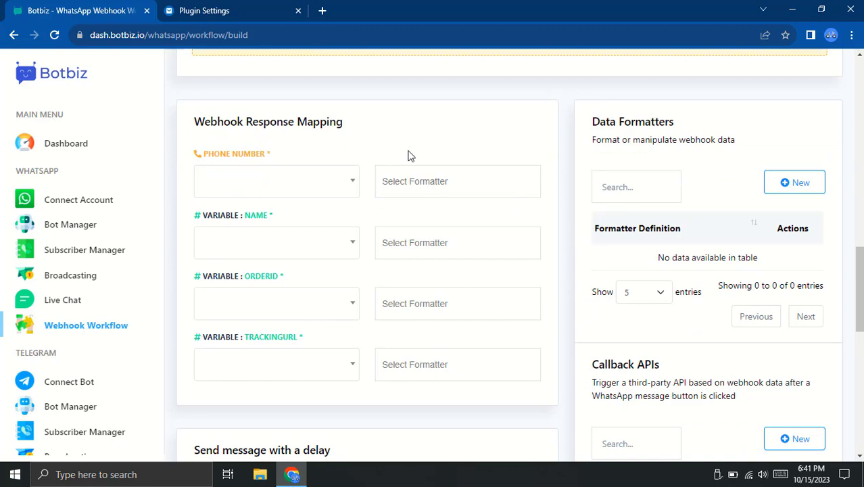
{"action": "left_click", "coordinate": [341, 185]}
{"action": "scroll", "coordinate": [297, 301], "scroll_direction": "down", "scroll_amount": 1}
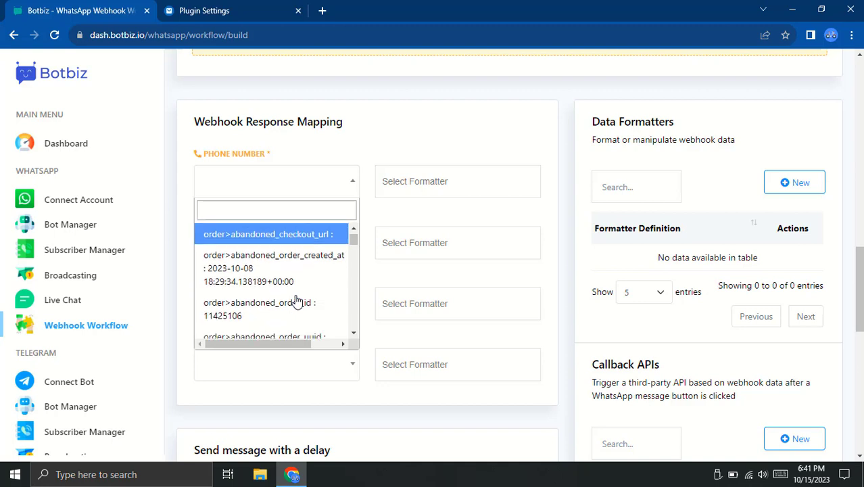
{"action": "scroll", "coordinate": [296, 300], "scroll_direction": "down", "scroll_amount": 3}
{"action": "scroll", "coordinate": [296, 299], "scroll_direction": "down", "scroll_amount": 1}
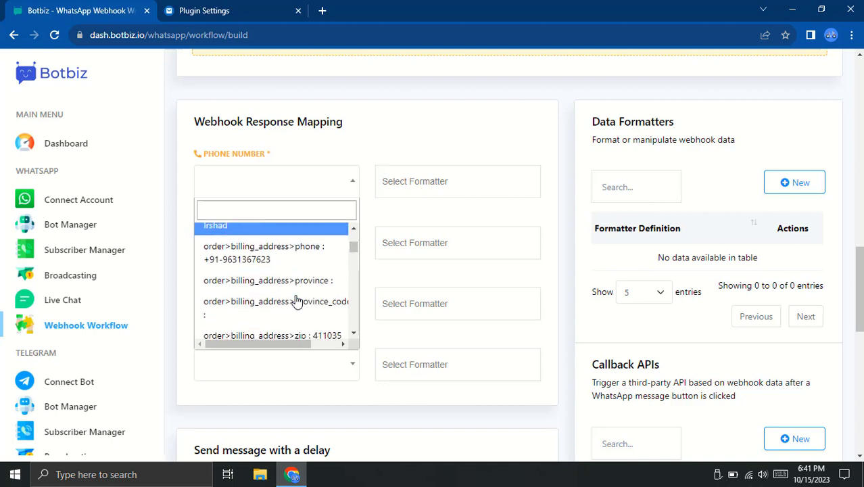
{"action": "left_click", "coordinate": [289, 262]}
Map the billing full_name field to the NAME variable.
{"action": "left_click", "coordinate": [344, 248]}
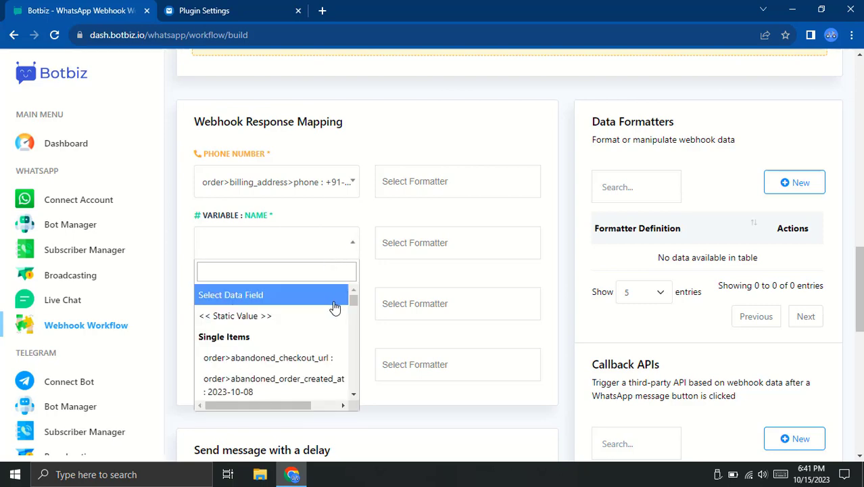
{"action": "left_click_drag", "start_coordinate": [351, 306], "coordinate": [351, 320]}
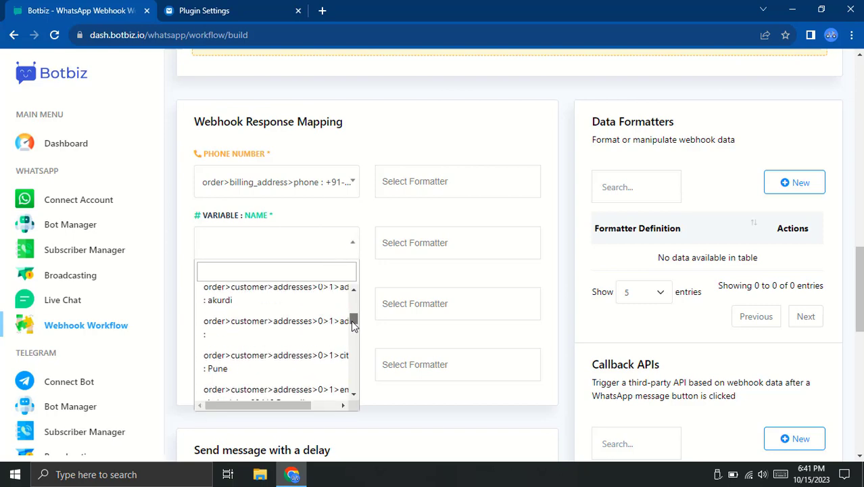
{"action": "left_click", "coordinate": [292, 270]}
{"action": "type", "text": "name"}
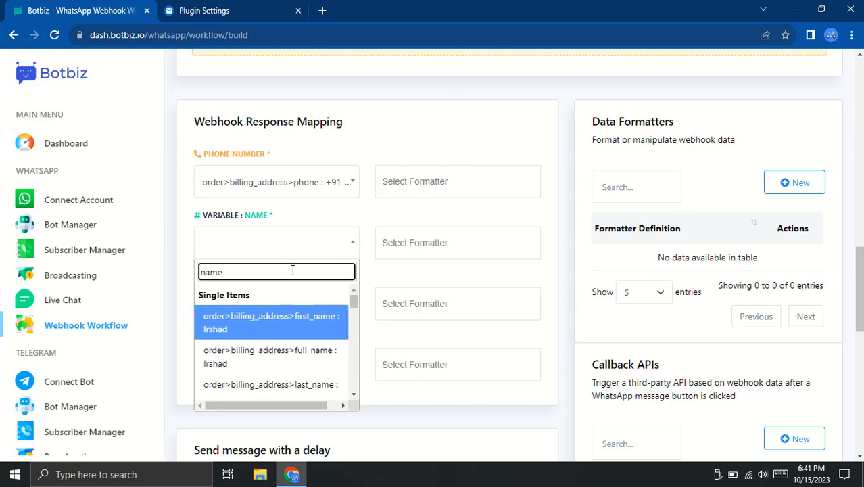
{"action": "left_click", "coordinate": [300, 357]}
Map order>id to the ORDERID variable.
{"action": "left_click", "coordinate": [355, 304]}
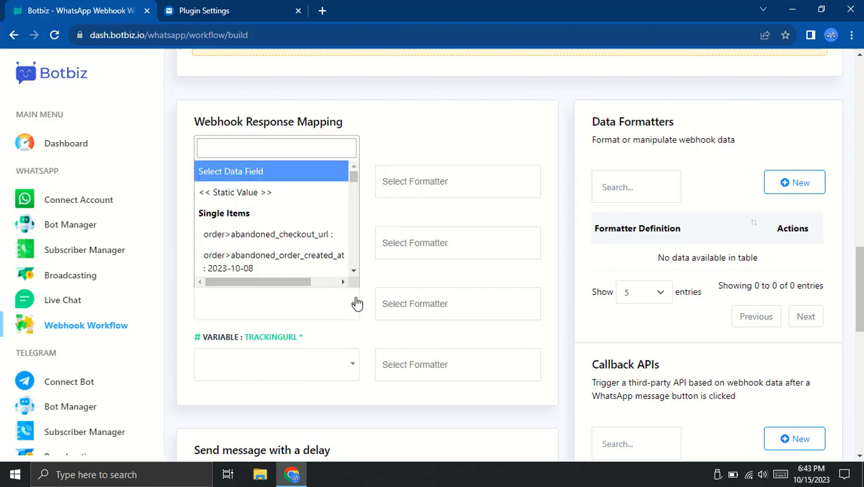
{"action": "scroll", "coordinate": [303, 248], "scroll_direction": "down", "scroll_amount": 5}
{"action": "scroll", "coordinate": [303, 247], "scroll_direction": "down", "scroll_amount": 3}
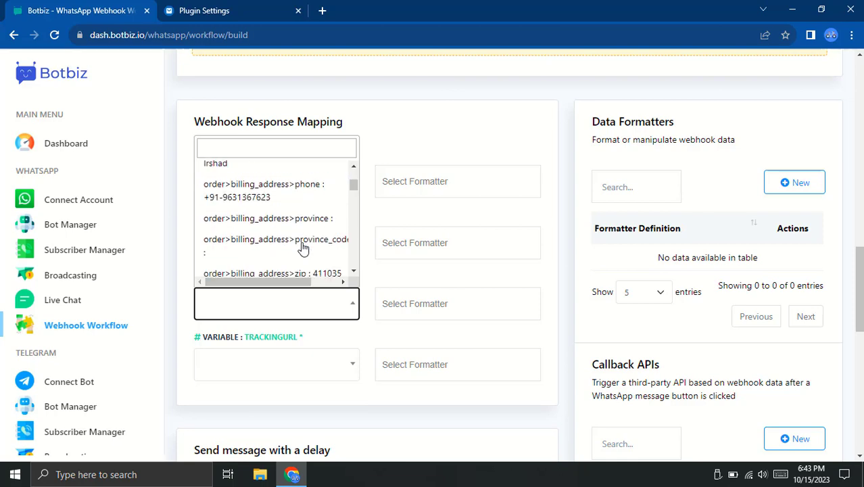
{"action": "scroll", "coordinate": [303, 247], "scroll_direction": "down", "scroll_amount": 3}
{"action": "scroll", "coordinate": [302, 248], "scroll_direction": "down", "scroll_amount": 3}
{"action": "scroll", "coordinate": [303, 247], "scroll_direction": "down", "scroll_amount": 3}
{"action": "scroll", "coordinate": [303, 248], "scroll_direction": "down", "scroll_amount": 3}
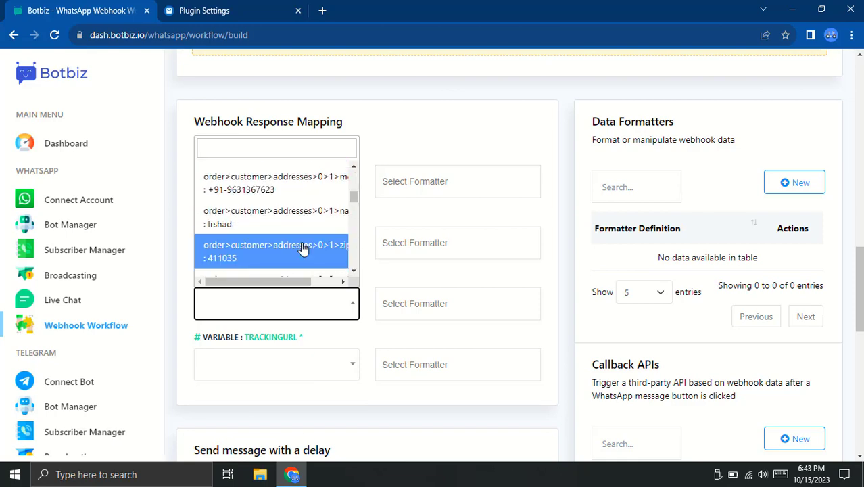
{"action": "scroll", "coordinate": [302, 247], "scroll_direction": "down", "scroll_amount": 3}
{"action": "scroll", "coordinate": [303, 247], "scroll_direction": "down", "scroll_amount": 3}
{"action": "scroll", "coordinate": [303, 248], "scroll_direction": "down", "scroll_amount": 3}
{"action": "scroll", "coordinate": [303, 247], "scroll_direction": "down", "scroll_amount": 3}
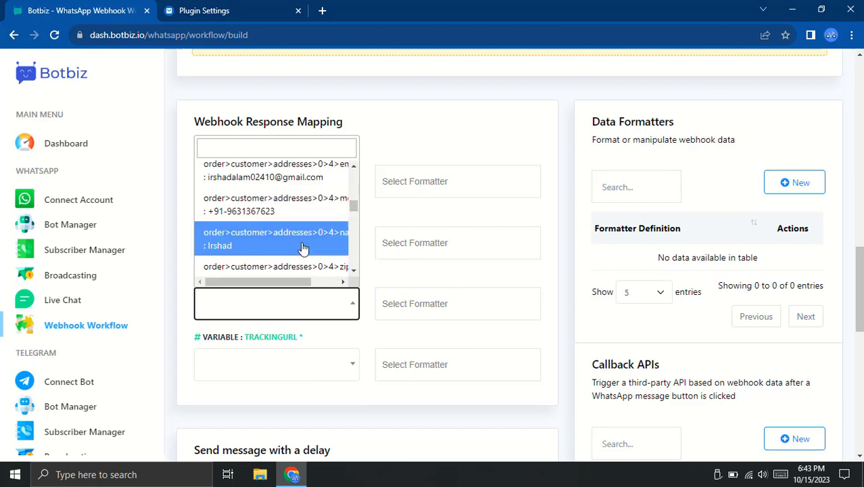
{"action": "scroll", "coordinate": [303, 248], "scroll_direction": "down", "scroll_amount": 3}
{"action": "scroll", "coordinate": [303, 248], "scroll_direction": "down", "scroll_amount": 3}
{"action": "scroll", "coordinate": [303, 248], "scroll_direction": "down", "scroll_amount": 3}
{"action": "scroll", "coordinate": [301, 247], "scroll_direction": "down", "scroll_amount": 3}
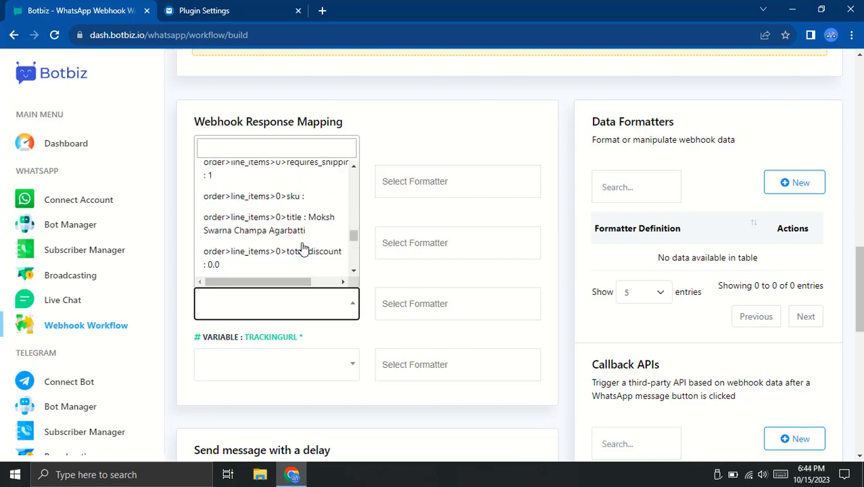
{"action": "scroll", "coordinate": [299, 247], "scroll_direction": "down", "scroll_amount": 3}
{"action": "scroll", "coordinate": [298, 248], "scroll_direction": "down", "scroll_amount": 3}
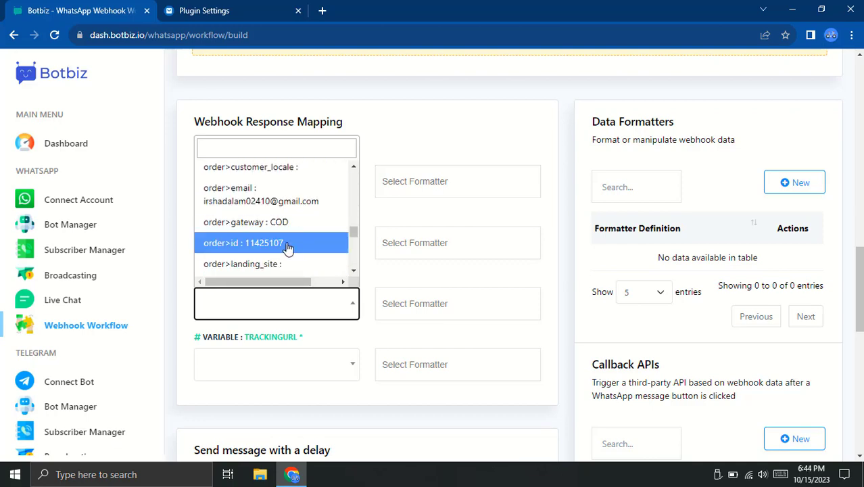
{"action": "left_click", "coordinate": [288, 244]}
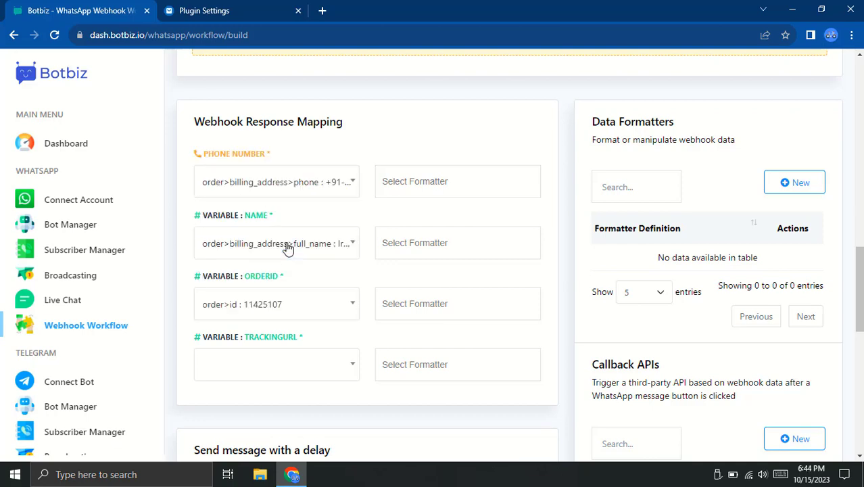
Map order>order_status_url to the TRACKINGURL variable.
{"action": "left_click", "coordinate": [348, 368]}
{"action": "scroll", "coordinate": [289, 308], "scroll_direction": "down", "scroll_amount": 2}
{"action": "scroll", "coordinate": [287, 314], "scroll_direction": "down", "scroll_amount": 2}
{"action": "scroll", "coordinate": [286, 315], "scroll_direction": "down", "scroll_amount": 2}
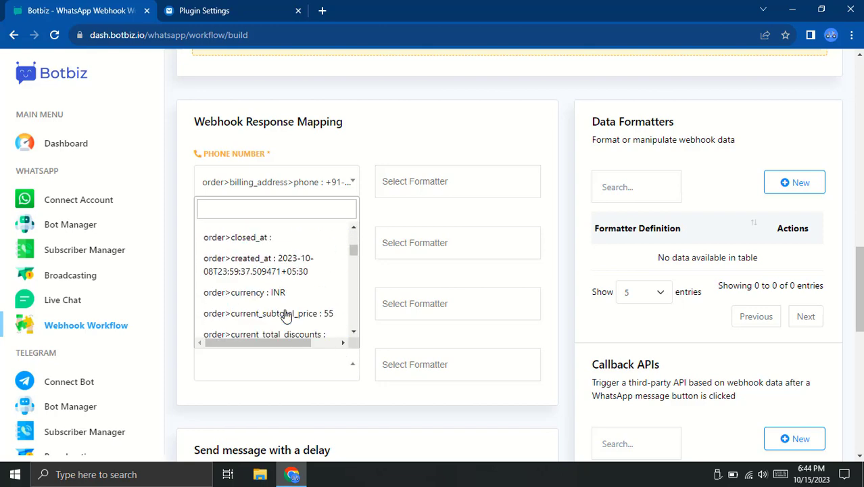
{"action": "scroll", "coordinate": [286, 315], "scroll_direction": "down", "scroll_amount": 2}
{"action": "scroll", "coordinate": [286, 315], "scroll_direction": "down", "scroll_amount": 2}
{"action": "scroll", "coordinate": [286, 315], "scroll_direction": "down", "scroll_amount": 2}
{"action": "scroll", "coordinate": [287, 317], "scroll_direction": "down", "scroll_amount": 2}
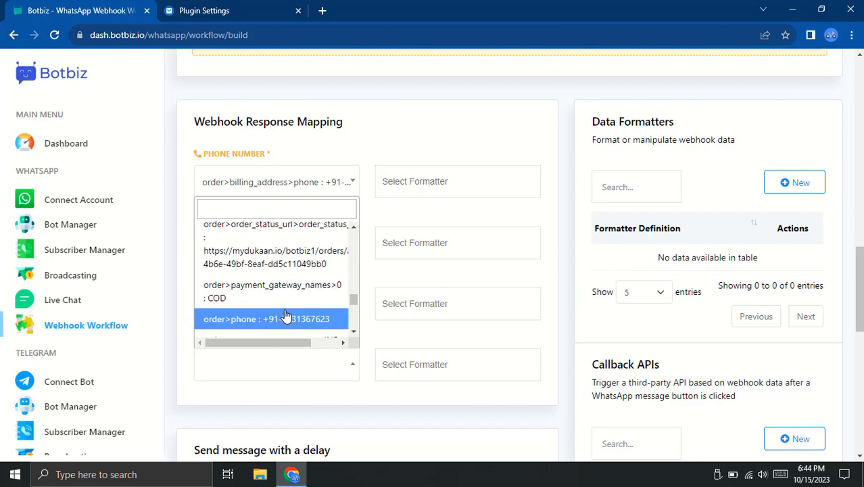
{"action": "scroll", "coordinate": [286, 315], "scroll_direction": "up", "scroll_amount": 2}
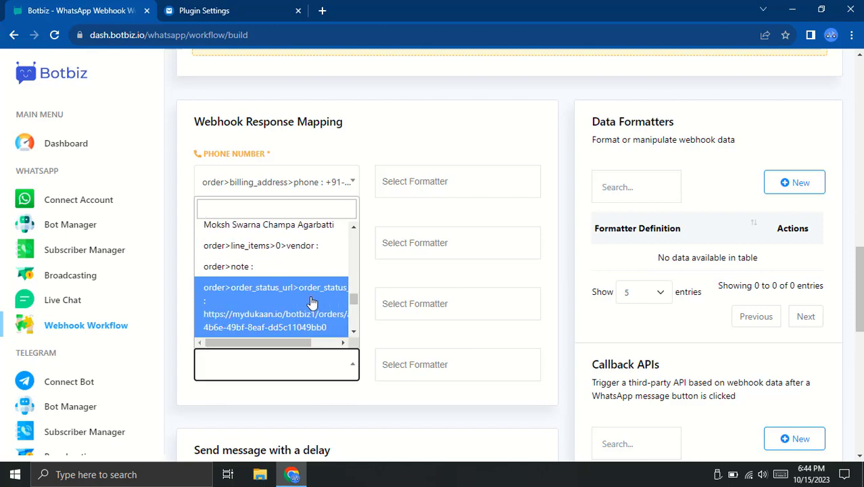
{"action": "left_click", "coordinate": [312, 301]}
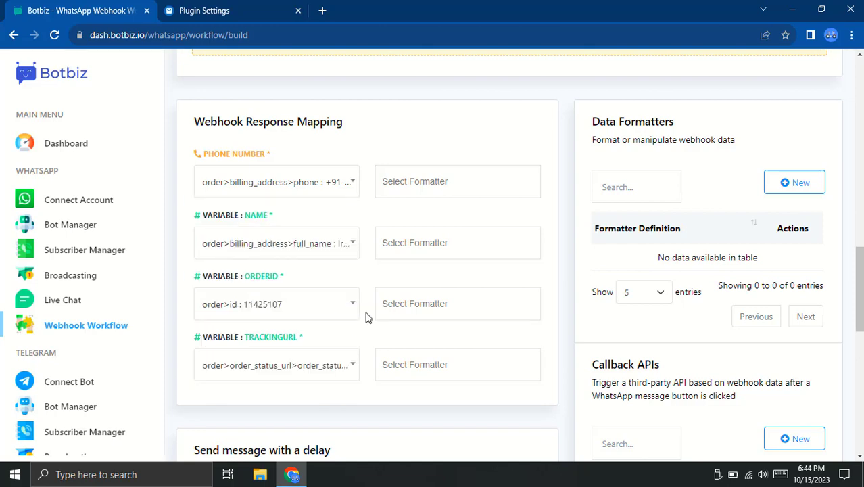
Save the mapped Dukaan-to-WhatsApp webhook workflow, then return to the Dukaan webhook form.
{"action": "scroll", "coordinate": [365, 318], "scroll_direction": "down", "scroll_amount": 1}
{"action": "scroll", "coordinate": [365, 318], "scroll_direction": "down", "scroll_amount": 5}
{"action": "scroll", "coordinate": [365, 318], "scroll_direction": "down", "scroll_amount": 3}
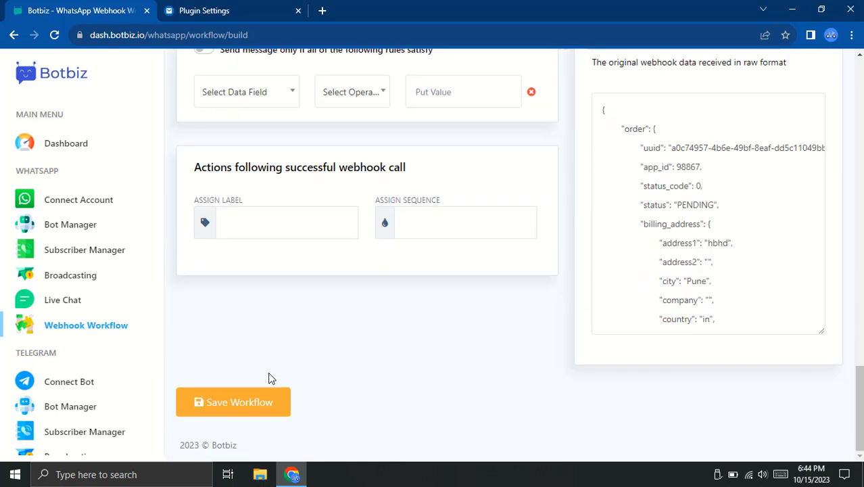
{"action": "left_click", "coordinate": [240, 401]}
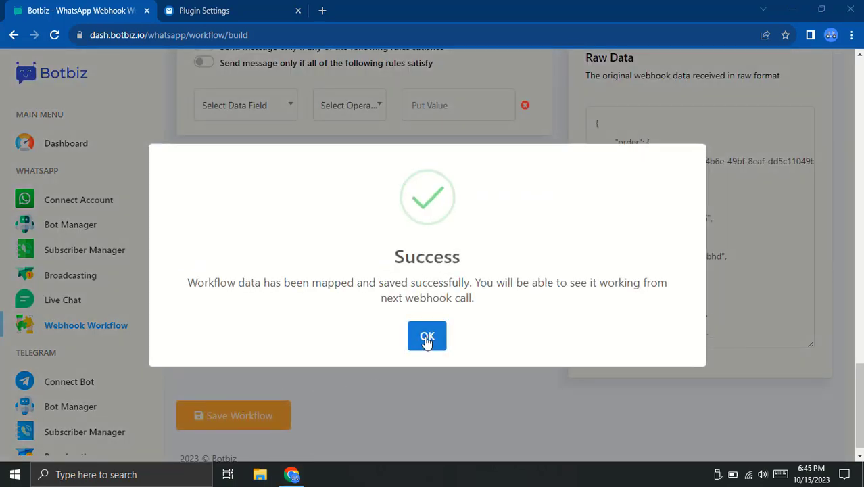
{"action": "left_click", "coordinate": [427, 337]}
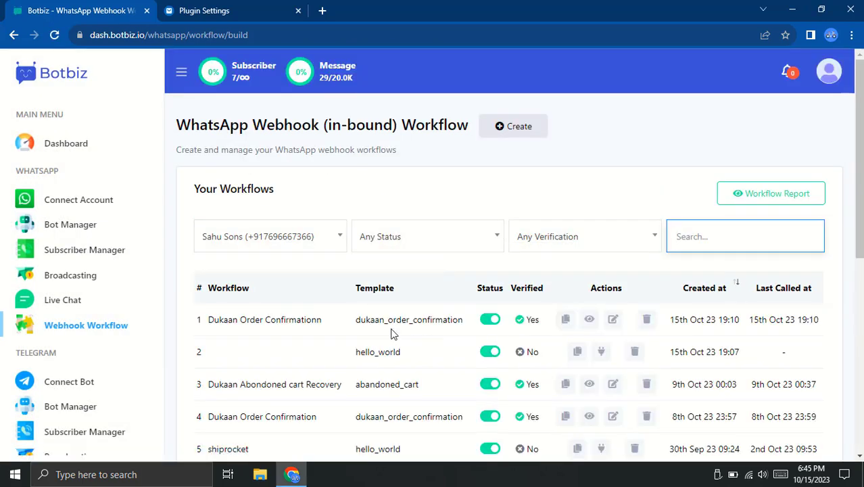
{"action": "left_click", "coordinate": [223, 10]}
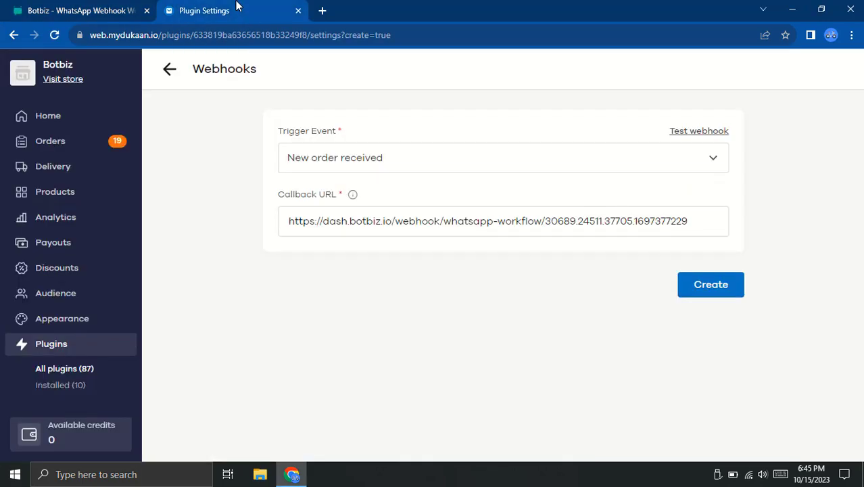
Create the New order received webhook with the Botbiz callback URL, then leave for Home.
{"action": "left_click", "coordinate": [708, 284]}
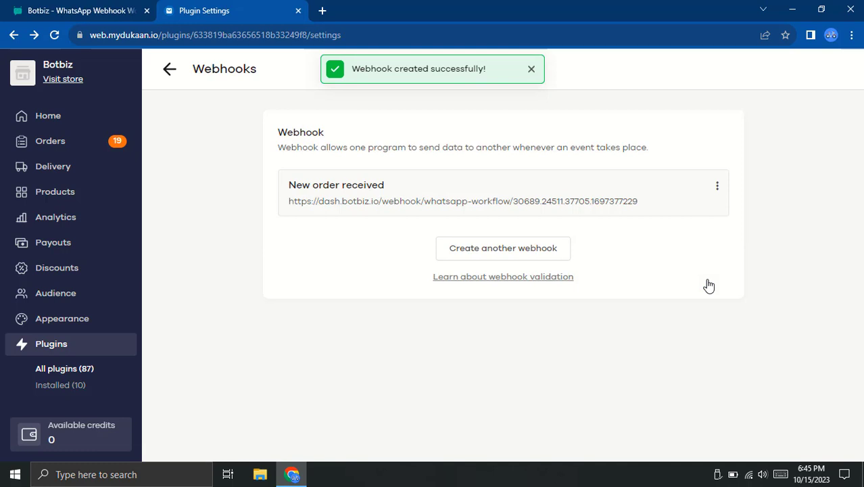
{"action": "left_click_drag", "start_coordinate": [487, 75], "coordinate": [344, 84]}
{"action": "left_click", "coordinate": [349, 132]}
{"action": "left_click", "coordinate": [100, 130]}
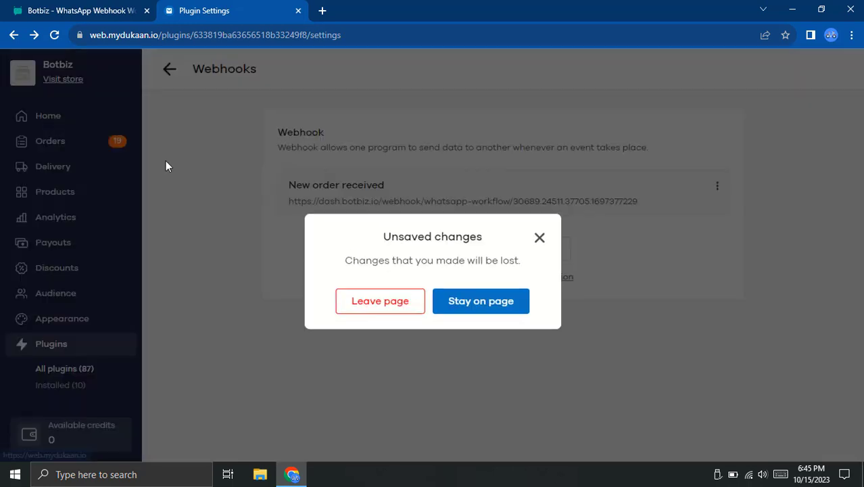
{"action": "left_click", "coordinate": [374, 292]}
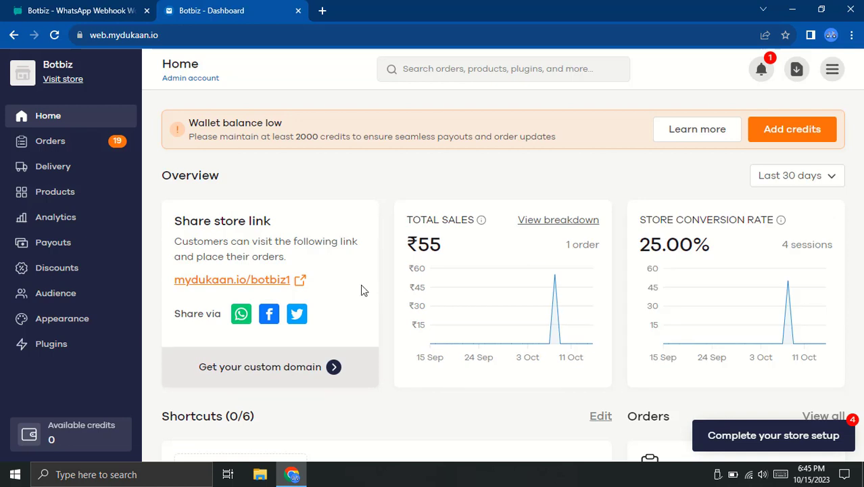
Open the mydukaan.io/botbiz1 storefront and bag the Britannia chocolate cake and Nescafe Coffee 7g.
{"action": "left_click", "coordinate": [233, 286]}
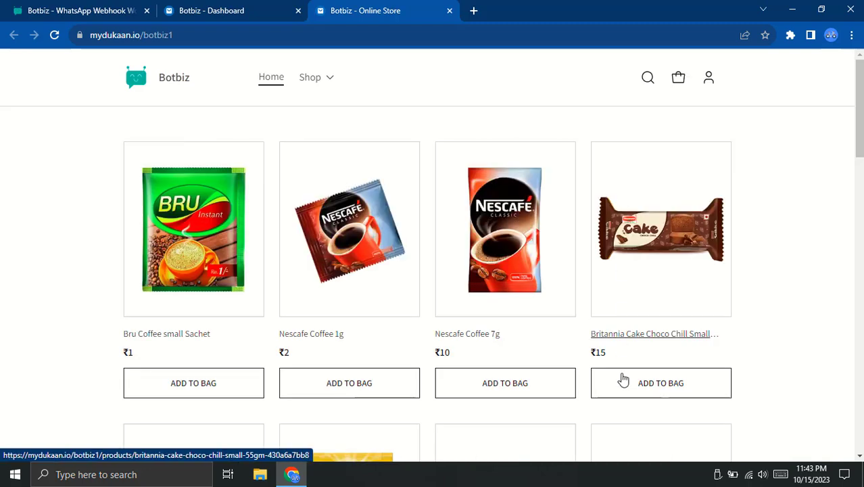
{"action": "left_click", "coordinate": [621, 382]}
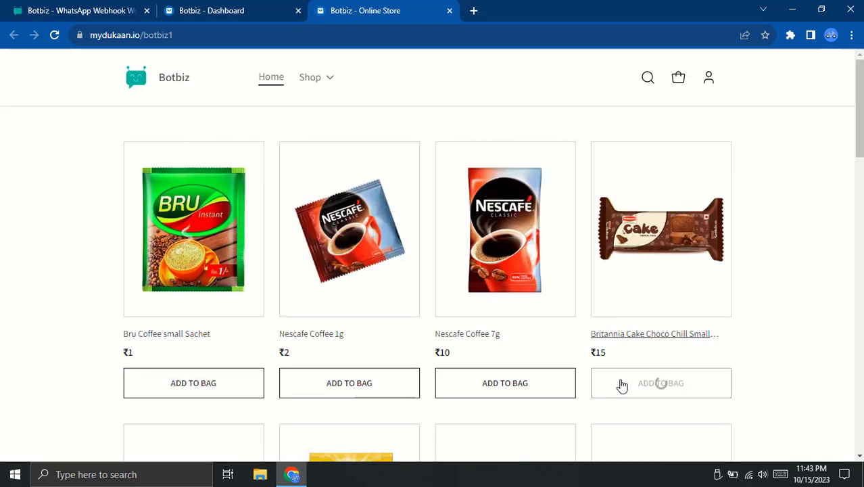
{"action": "left_click", "coordinate": [532, 385]}
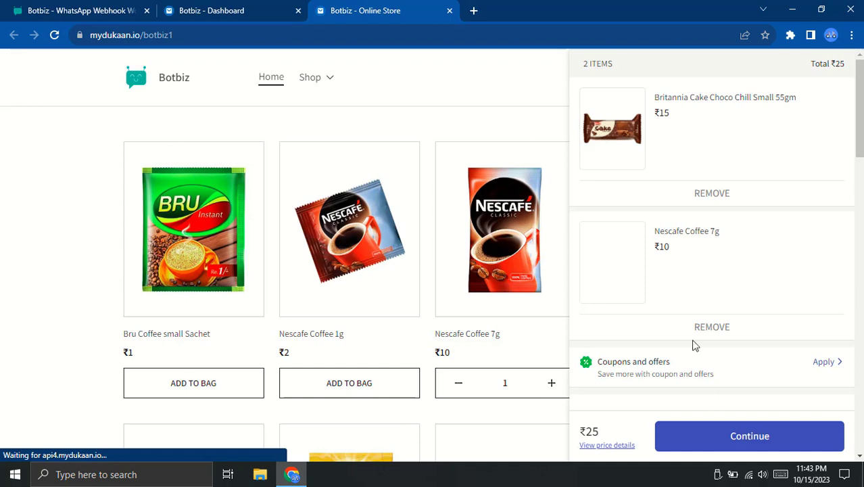
{"action": "scroll", "coordinate": [752, 321], "scroll_direction": "down", "scroll_amount": 3}
{"action": "scroll", "coordinate": [752, 320], "scroll_direction": "down", "scroll_amount": 4}
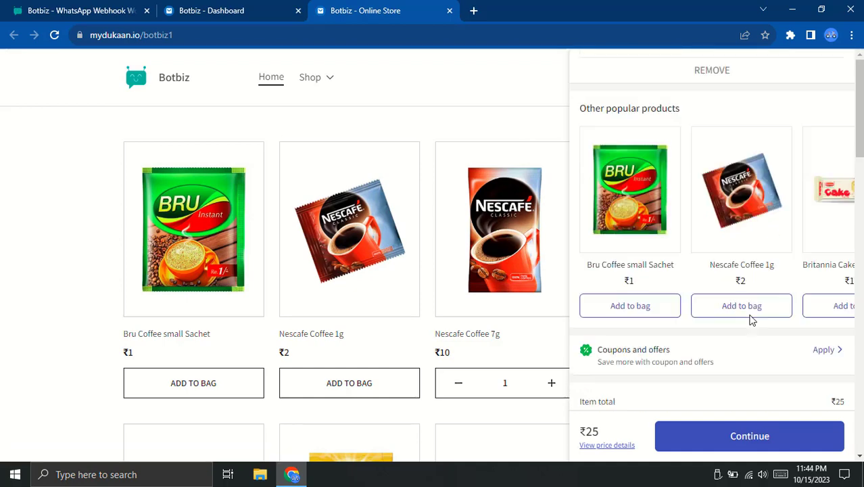
{"action": "scroll", "coordinate": [752, 320], "scroll_direction": "down", "scroll_amount": 3}
Start delivery details with the customer's name and e-mail address.
{"action": "left_click", "coordinate": [737, 434]}
{"action": "left_click", "coordinate": [617, 82]}
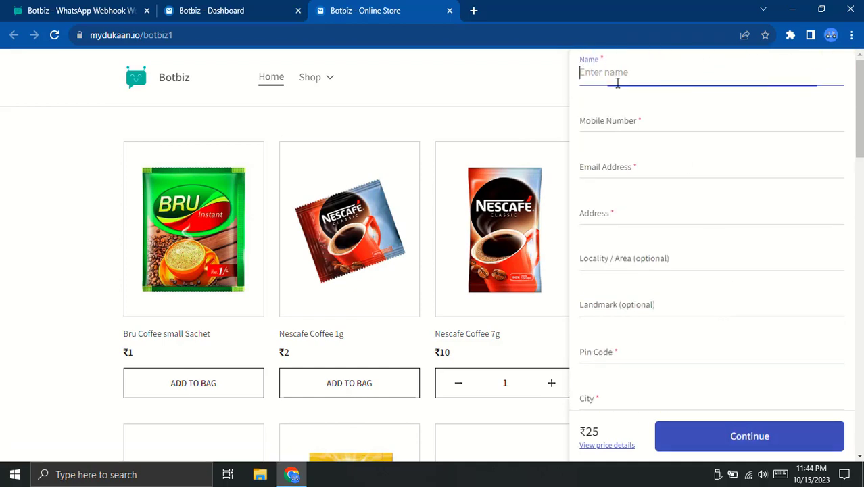
{"action": "type", "text": "Bunty"}
{"action": "key", "text": "Tab"}
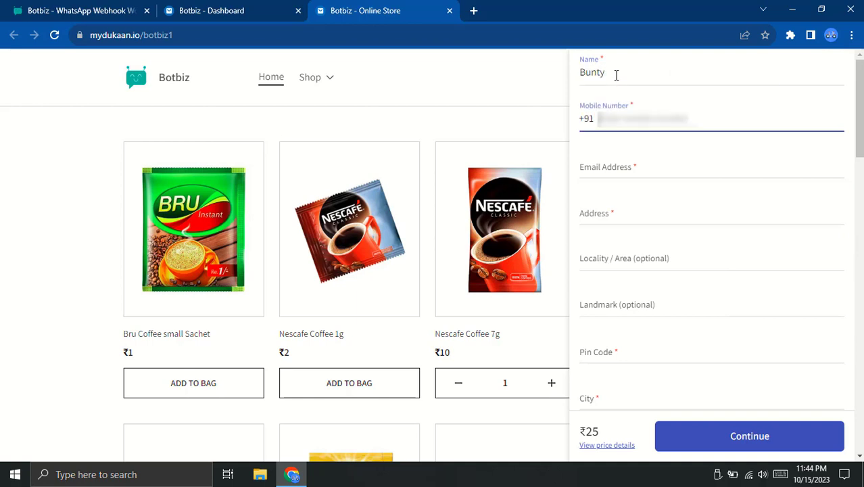
{"action": "key", "text": "Tab"}
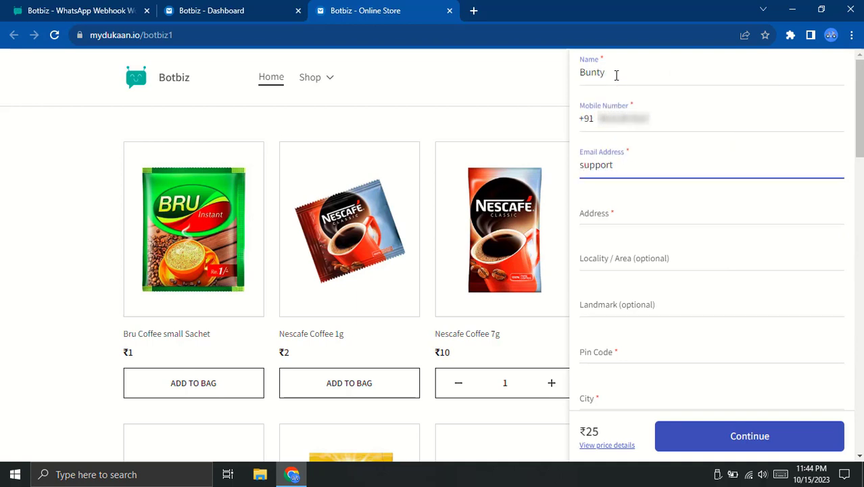
{"action": "key", "text": "Tab"}
Fill in the delivery address and pin code, then choose cash on delivery.
{"action": "type", "text": "House no 1, street no"}
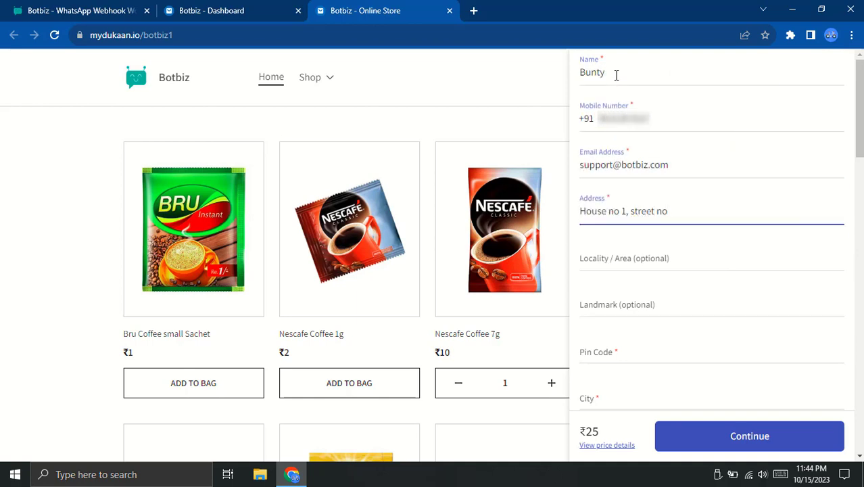
{"action": "key", "text": "Tab"}
{"action": "key", "text": "Tab"}
{"action": "key", "text": "Tab"}
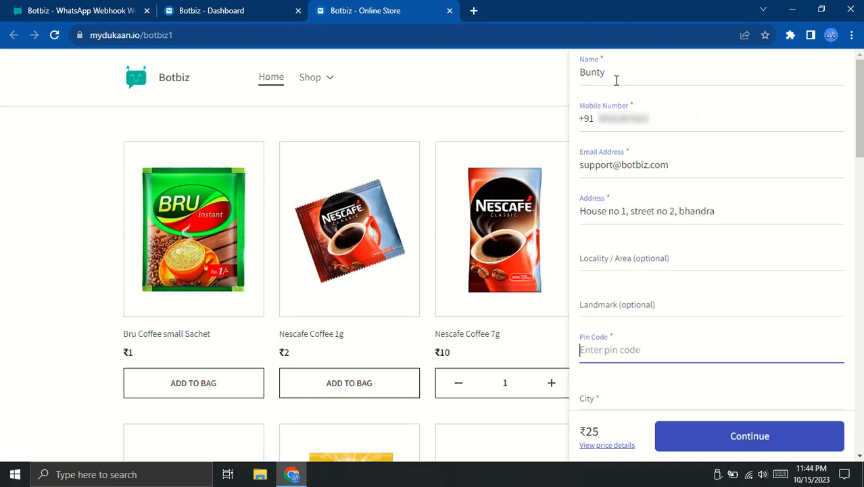
{"action": "type", "text": "441904"}
{"action": "scroll", "coordinate": [740, 276], "scroll_direction": "down", "scroll_amount": 5}
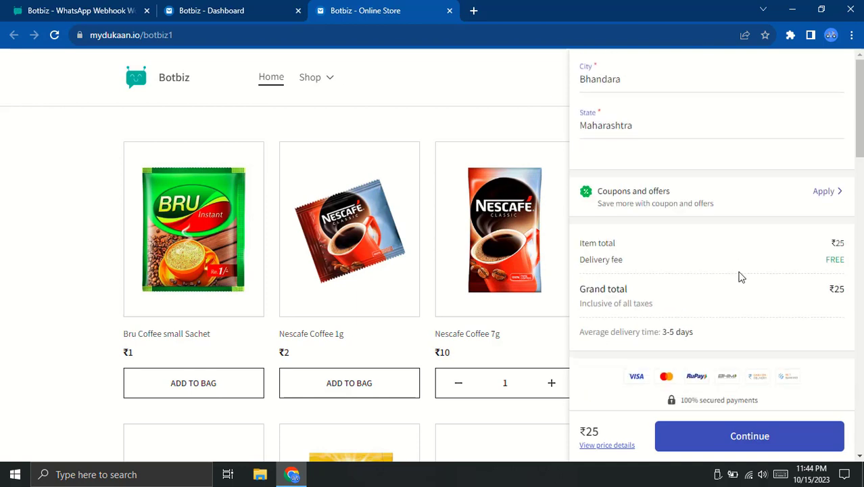
{"action": "left_click", "coordinate": [772, 436]}
{"action": "left_click", "coordinate": [831, 143]}
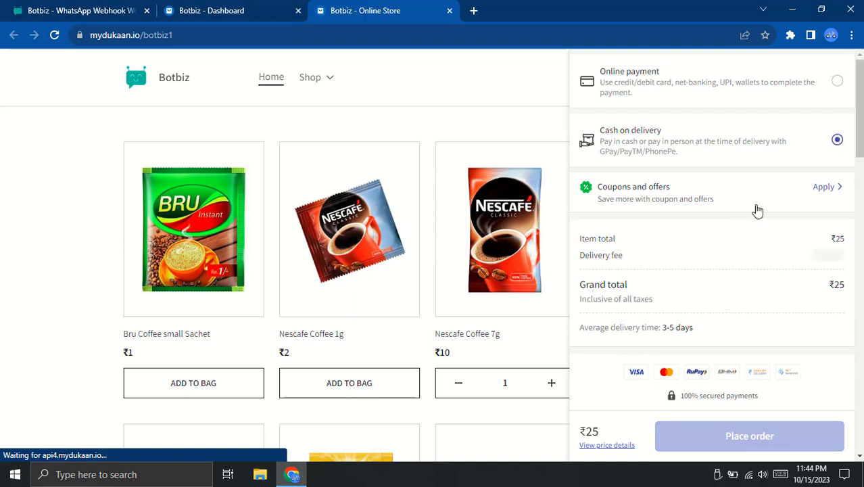
Submit the ₹25 cake-and-coffee order with cash on delivery.
{"action": "left_click", "coordinate": [754, 436]}
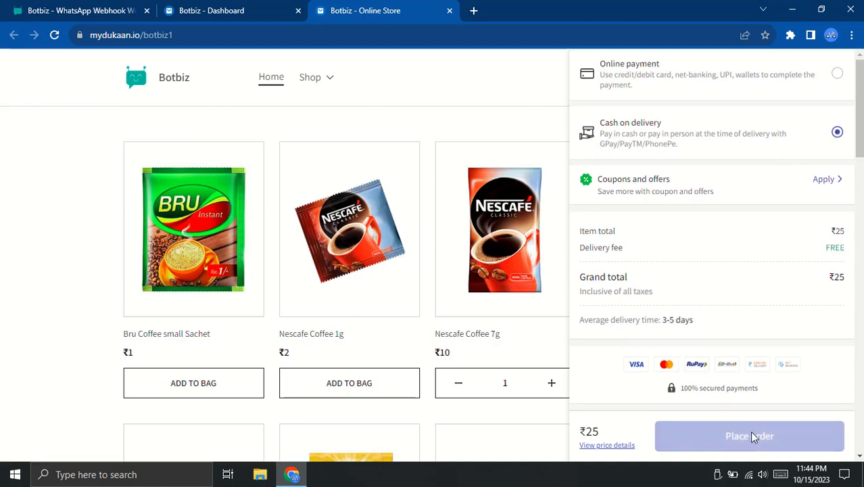